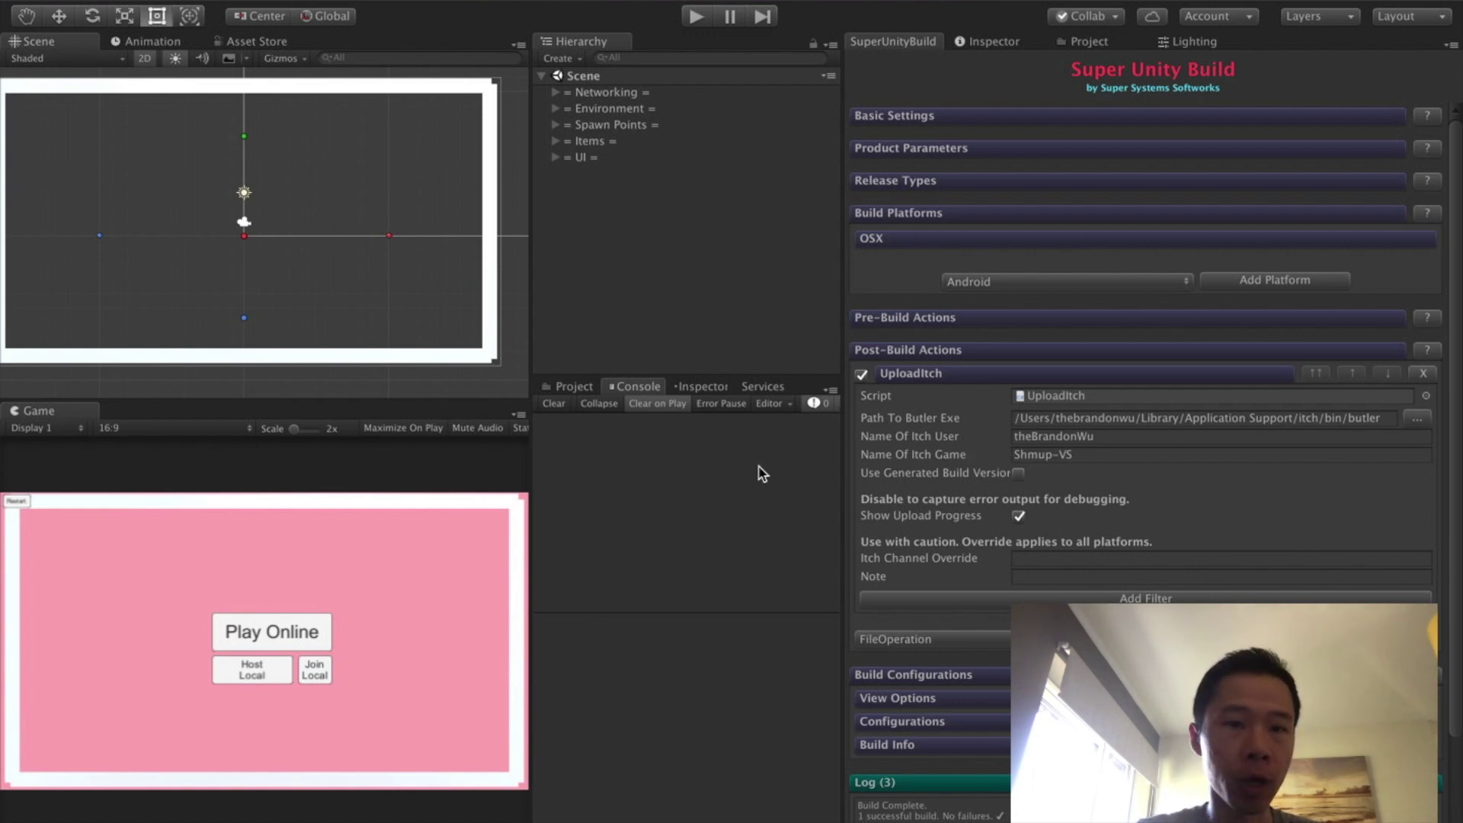
# - Widen the scene panels and review the UploadItch build action's settings without changing them
pyautogui.moveTo(534, 487); pyautogui.dragTo(546, 484)
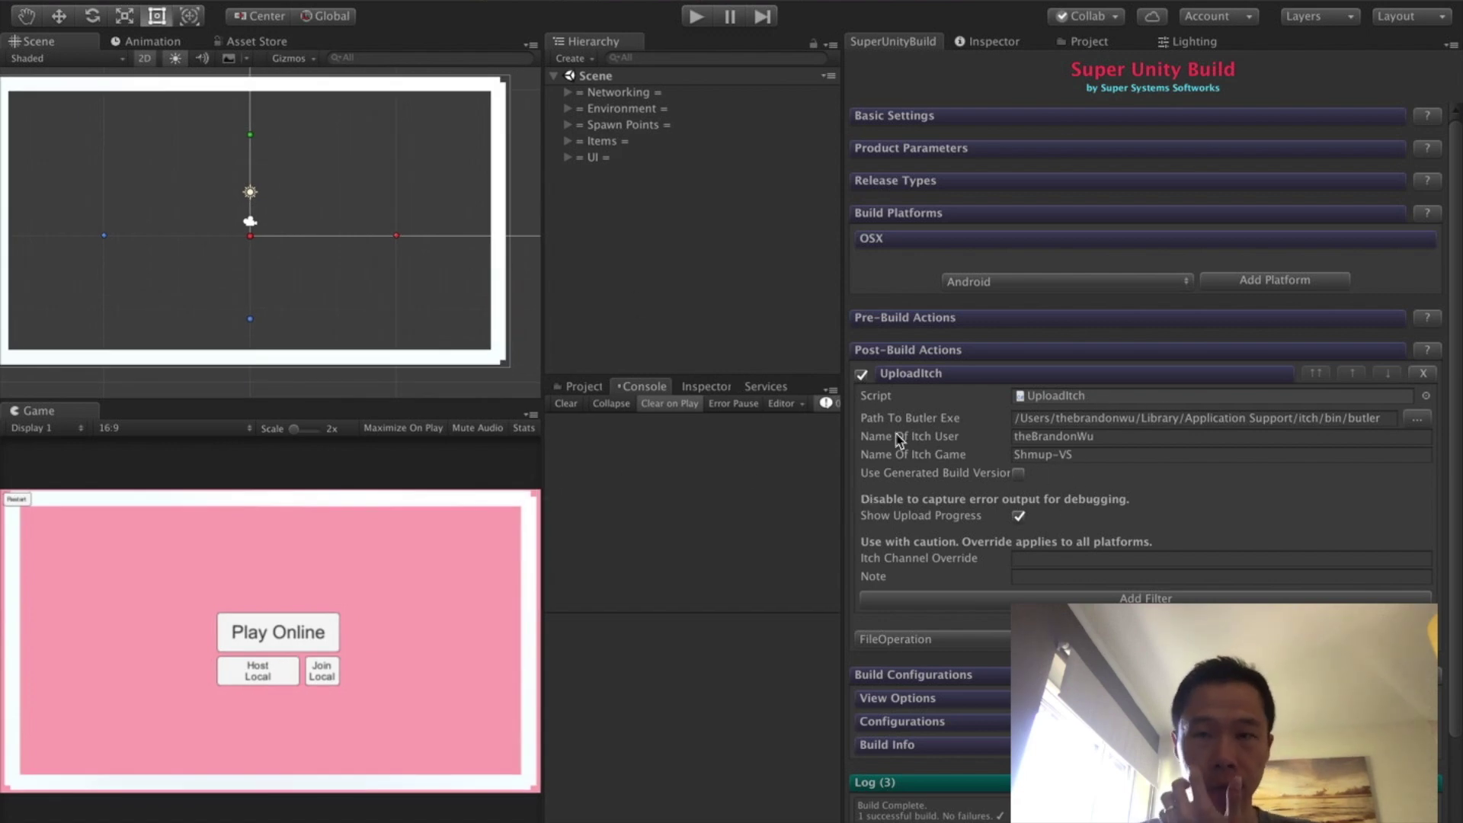
pyautogui.click(1104, 373)
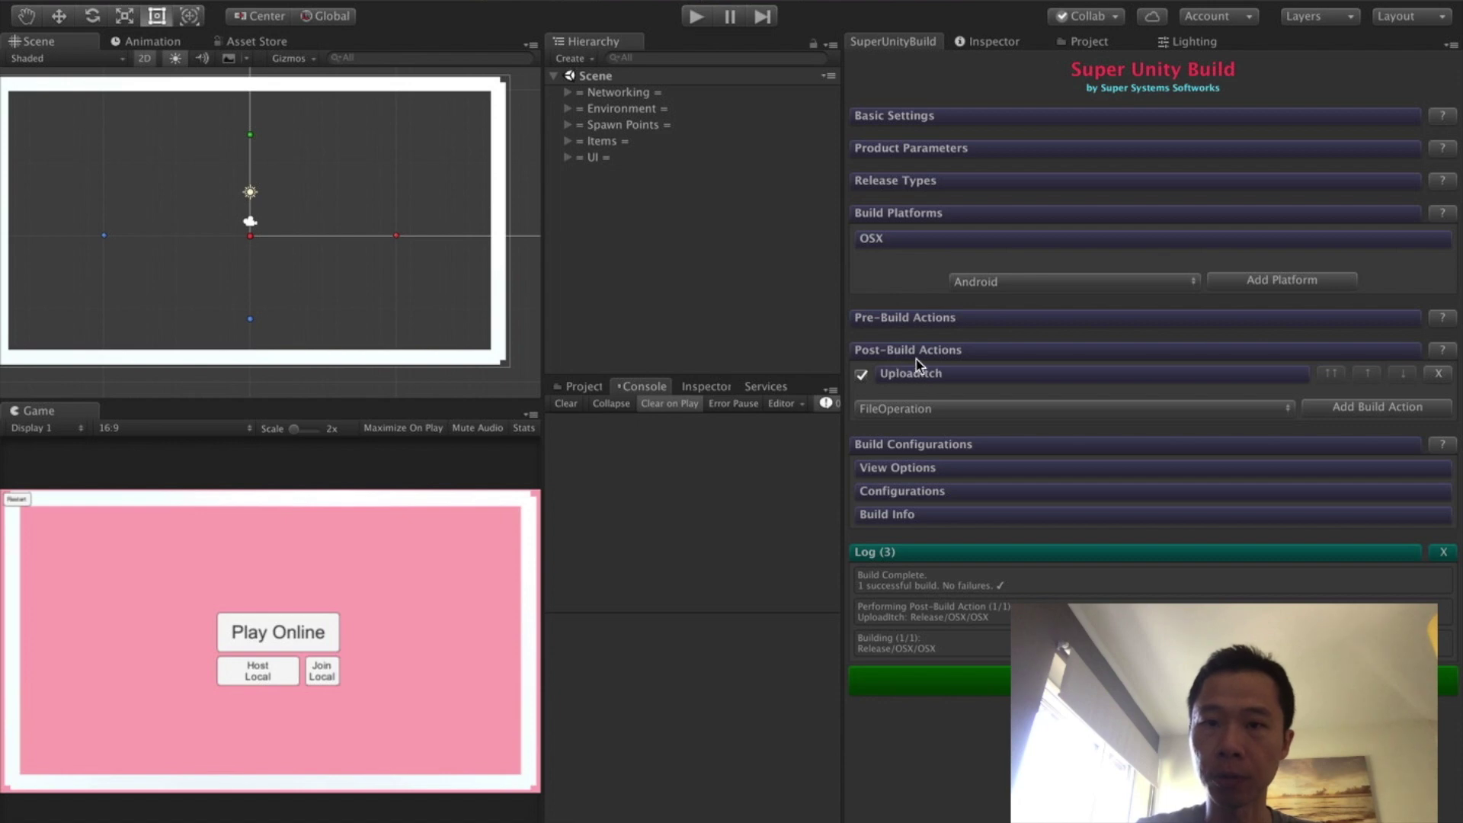
pyautogui.click(938, 407)
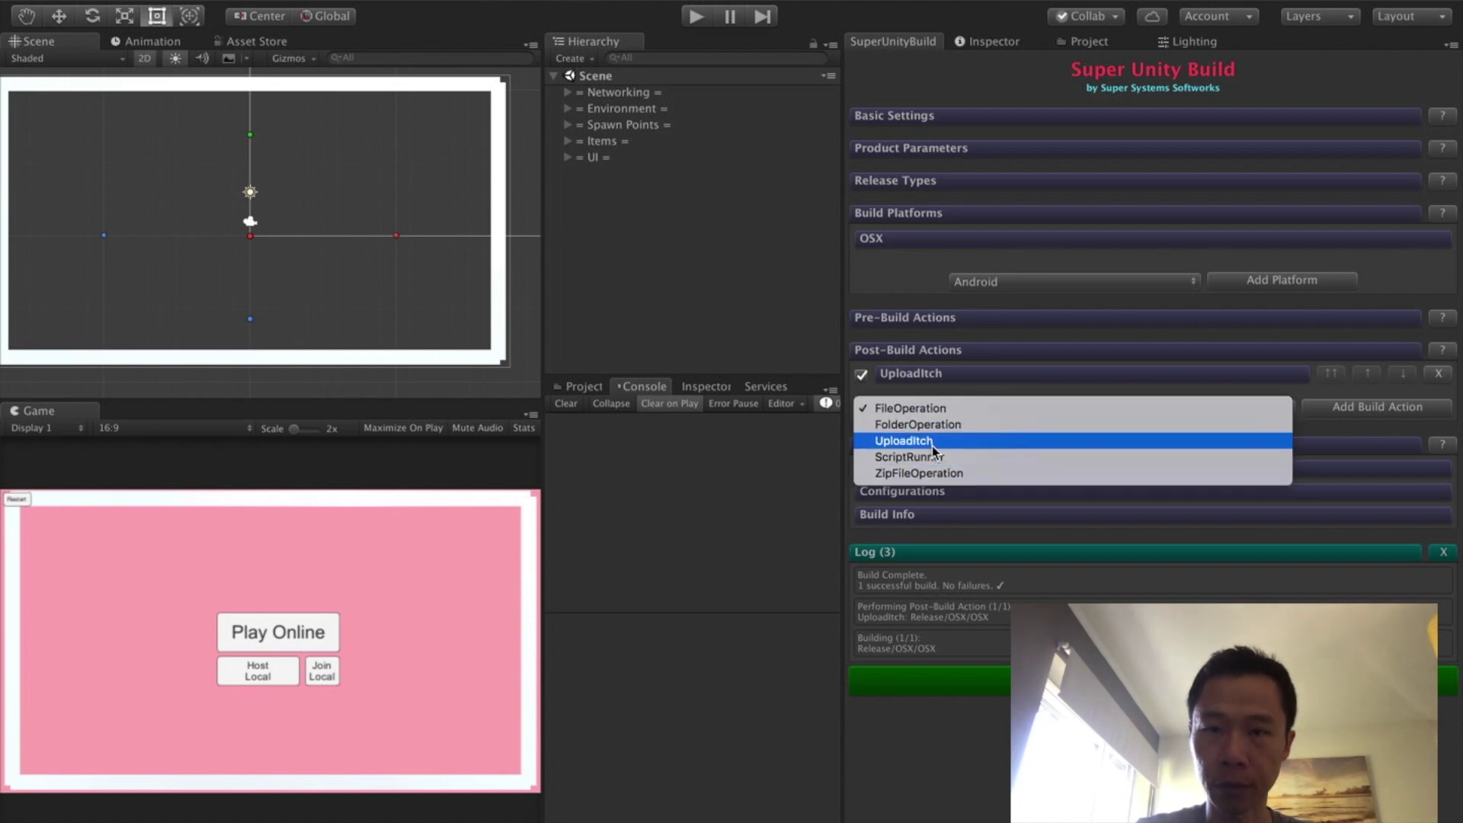
pyautogui.click(1006, 381)
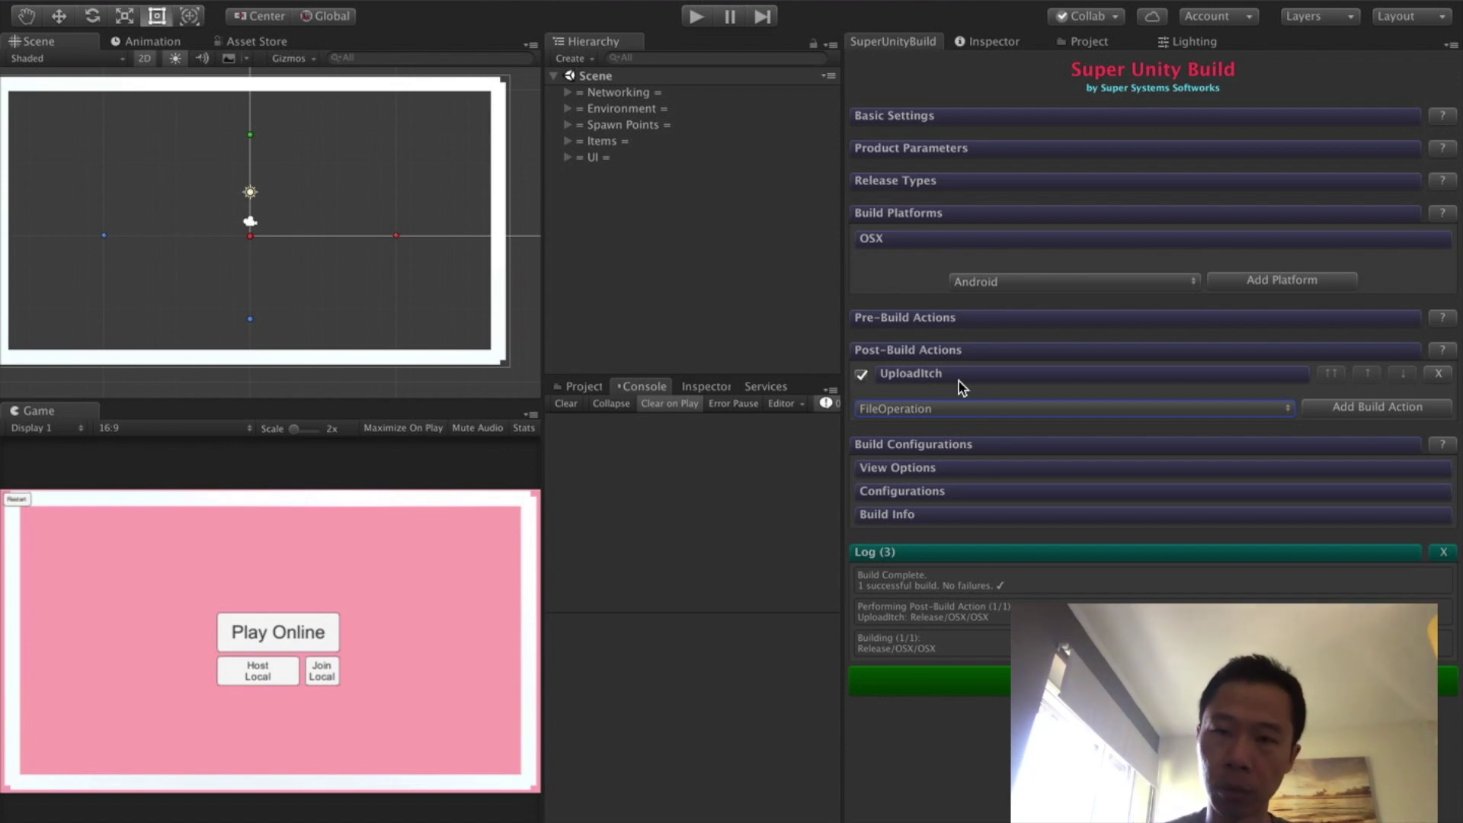
pyautogui.click(1016, 373)
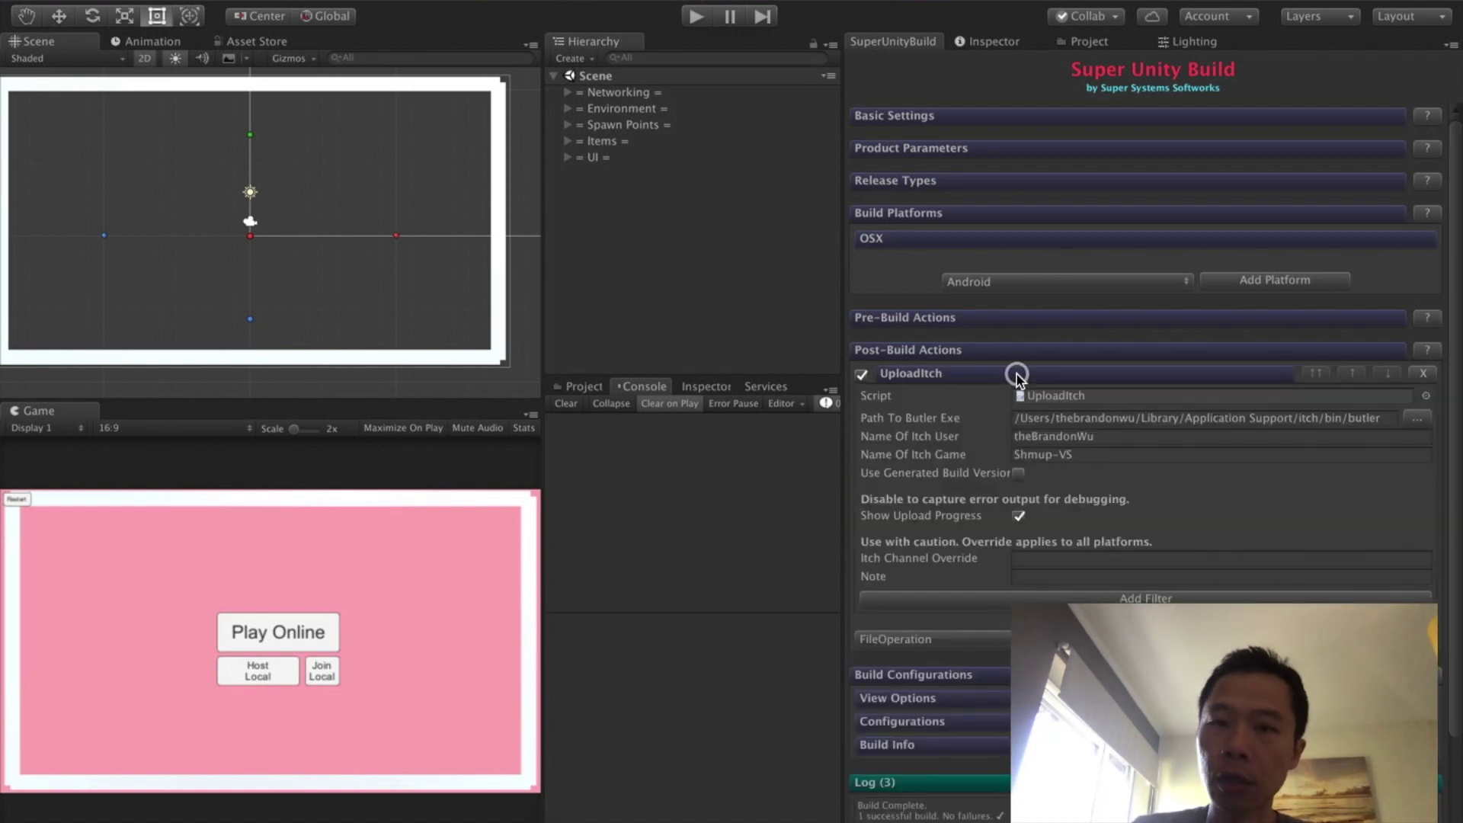
pyautogui.click(940, 374)
pyautogui.click(951, 373)
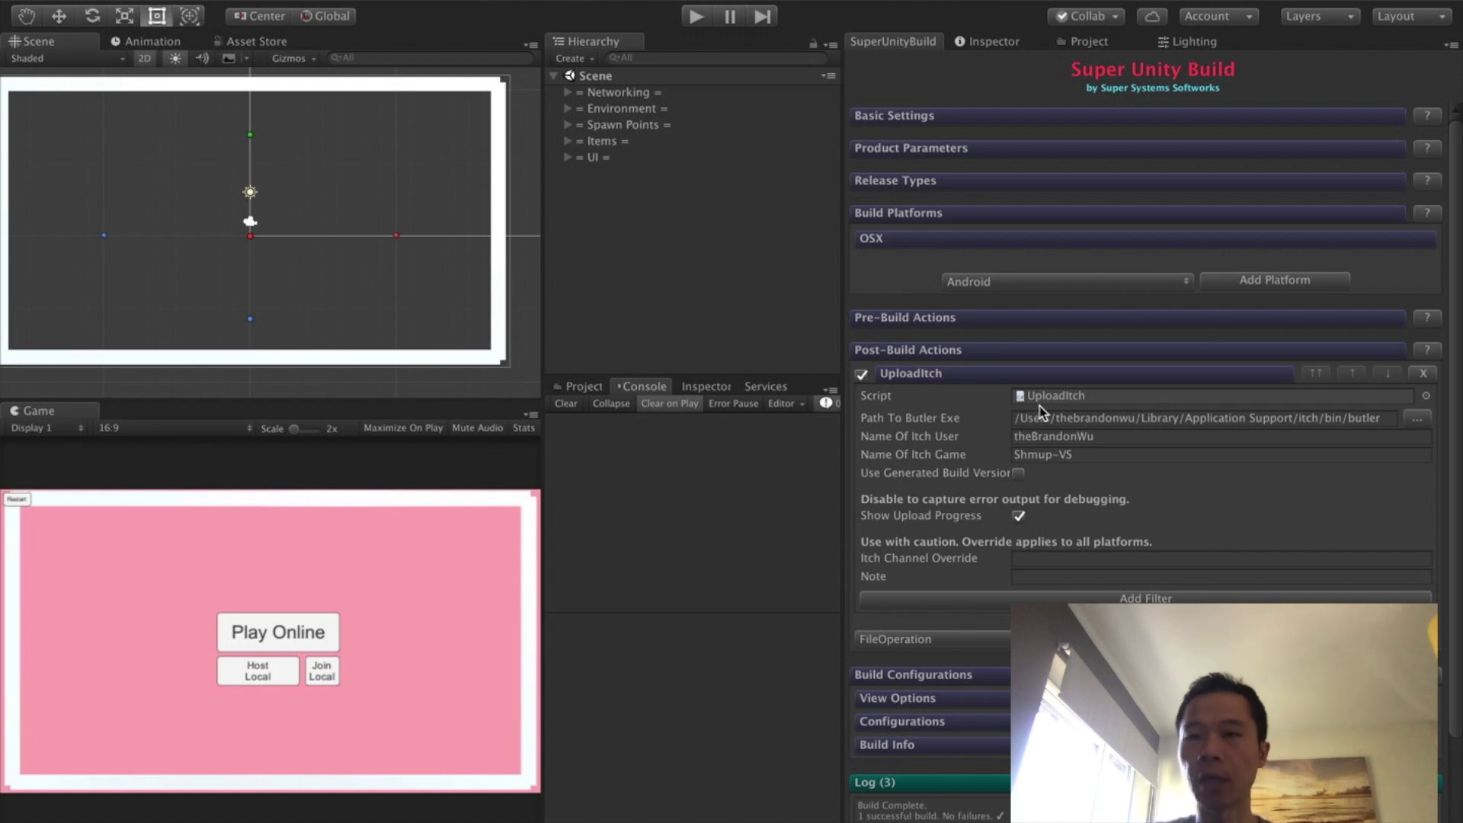
# - In the Installing butler docs, highlight the sentence about the itch app's bundled butler
pyautogui.press('super+Tab')
pyautogui.press('super+Tab')
pyautogui.press('super+Tab')
pyautogui.press('super+Tab')
pyautogui.press('super+Tab')
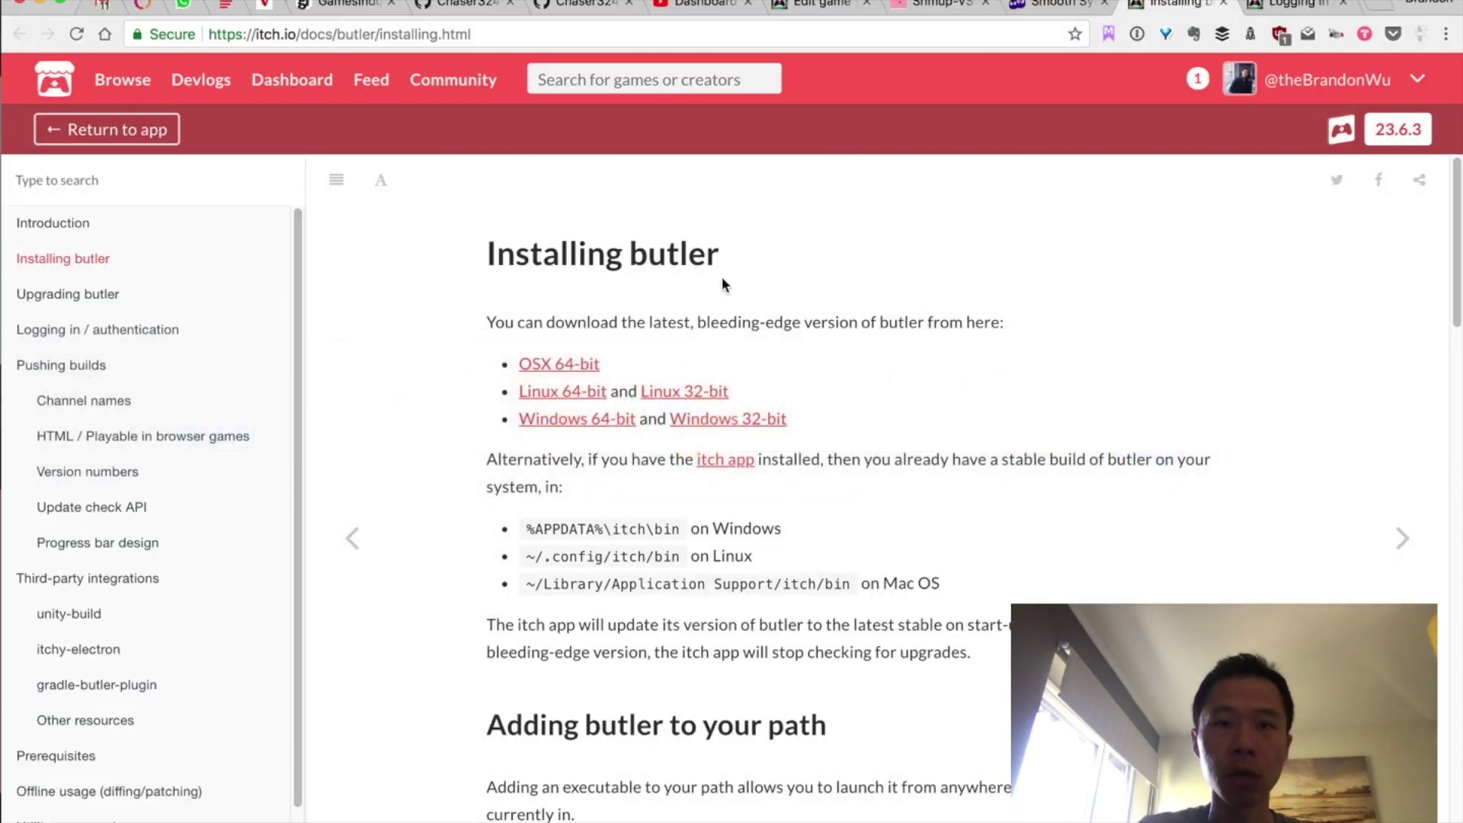
pyautogui.moveTo(299, 314)
pyautogui.mouseDown()
pyautogui.moveTo(297, 360)
pyautogui.moveTo(296, 316)
pyautogui.mouseUp()
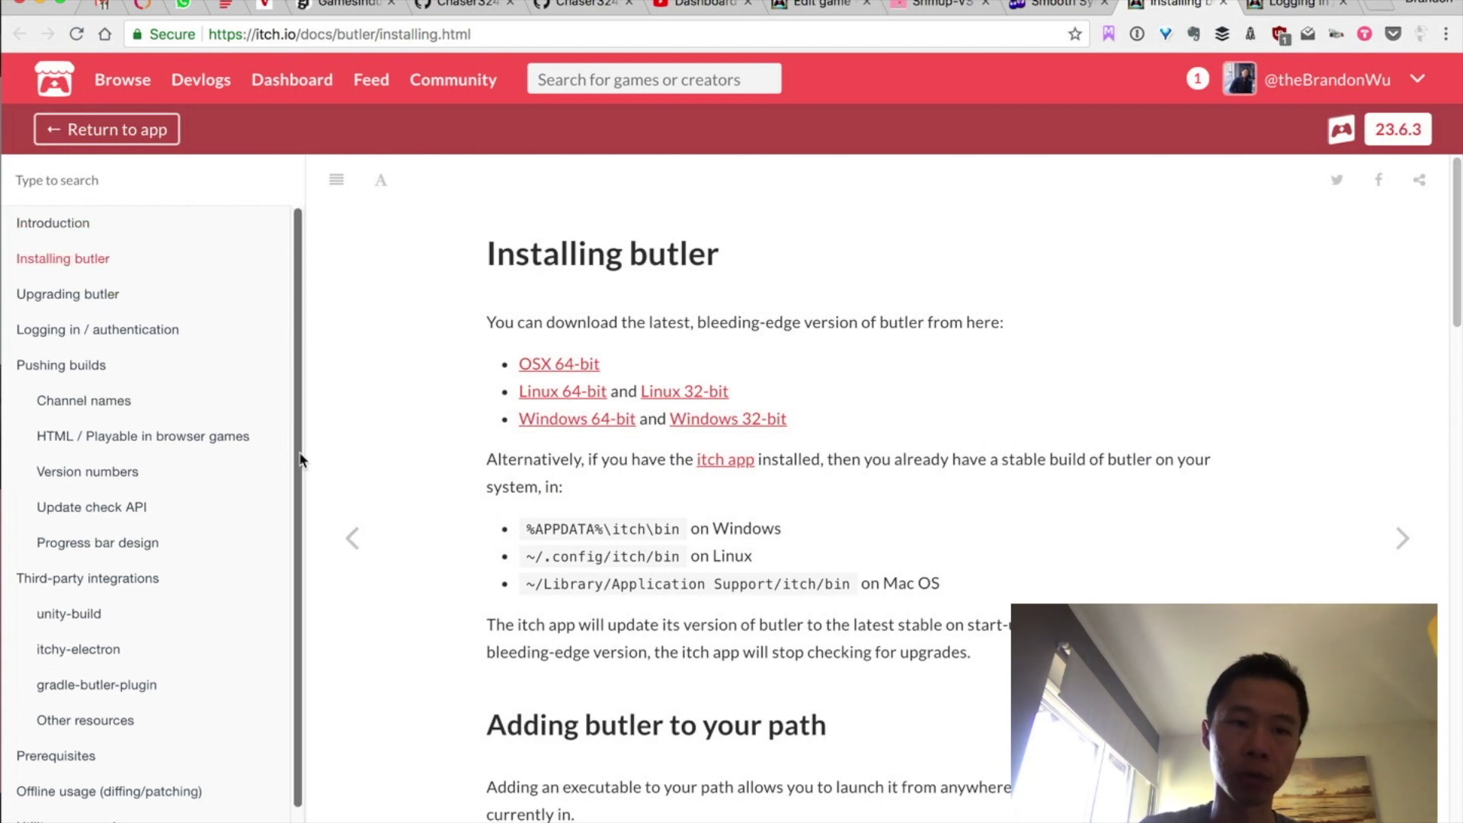
pyautogui.scroll(-1, 295, 491)
pyautogui.scroll(1, 293, 464)
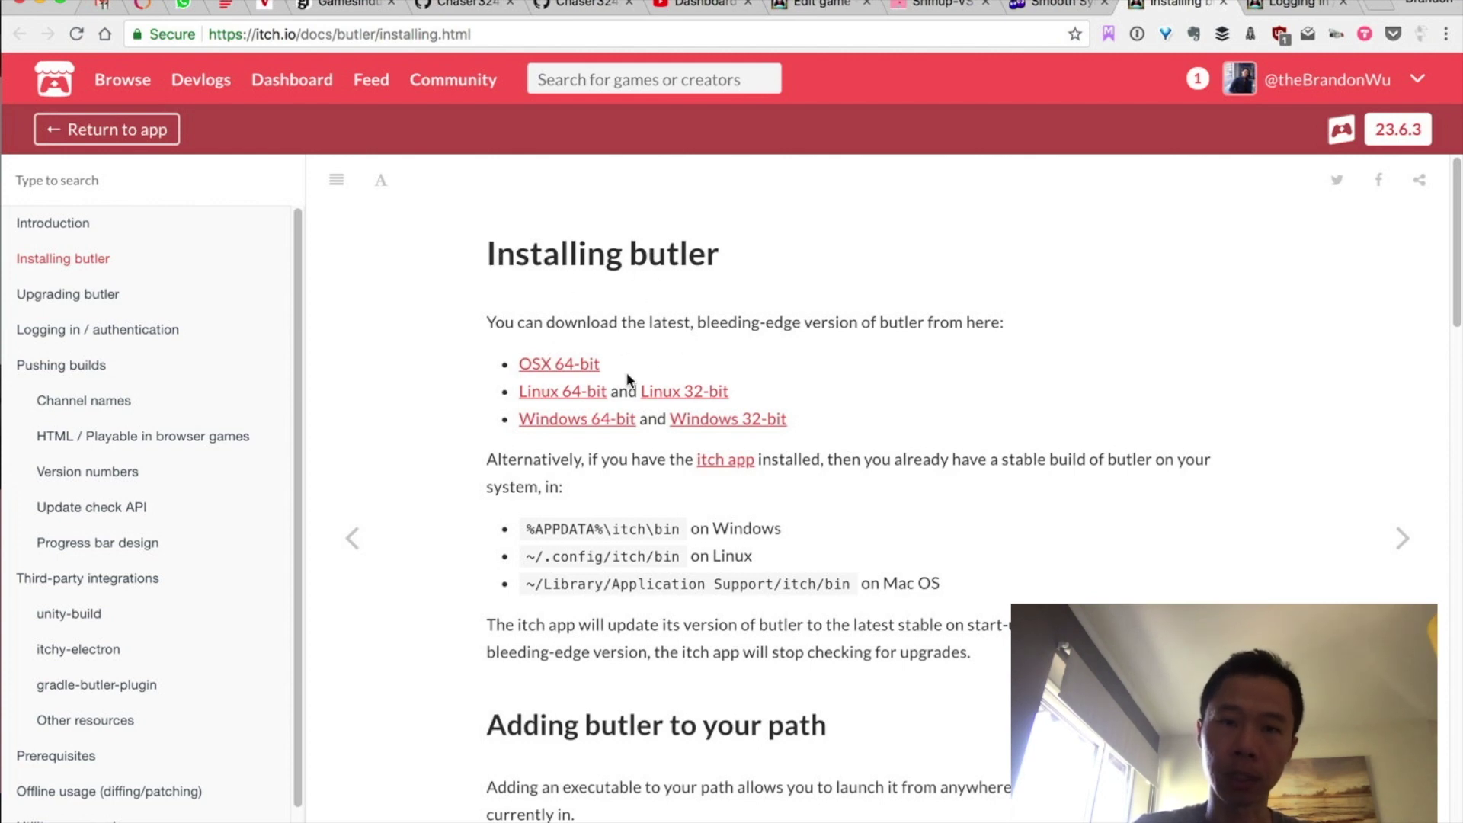
pyautogui.scroll(-3, 630, 378)
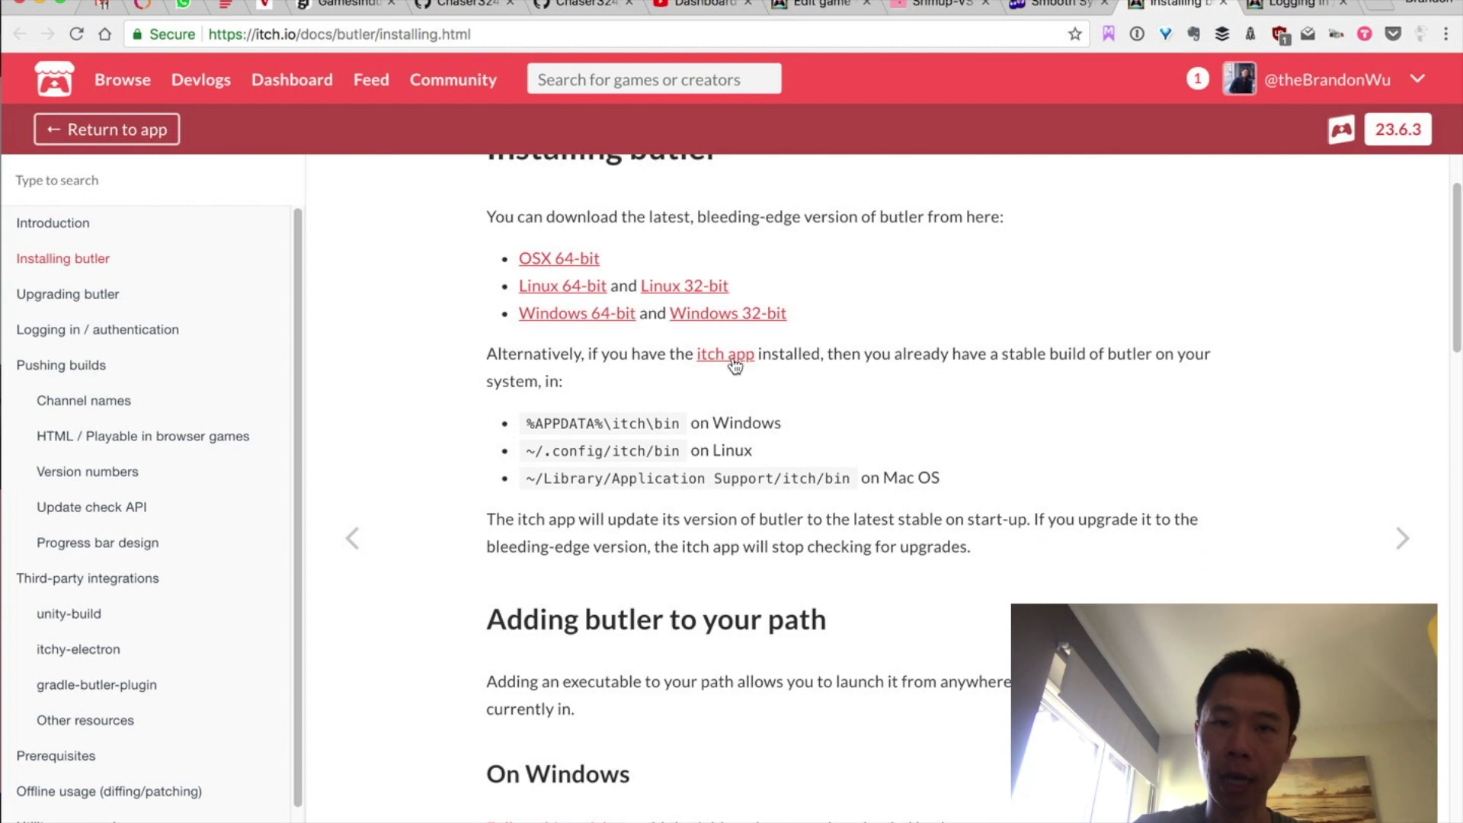
pyautogui.moveTo(630, 386); pyautogui.dragTo(515, 352)
pyautogui.click(563, 379)
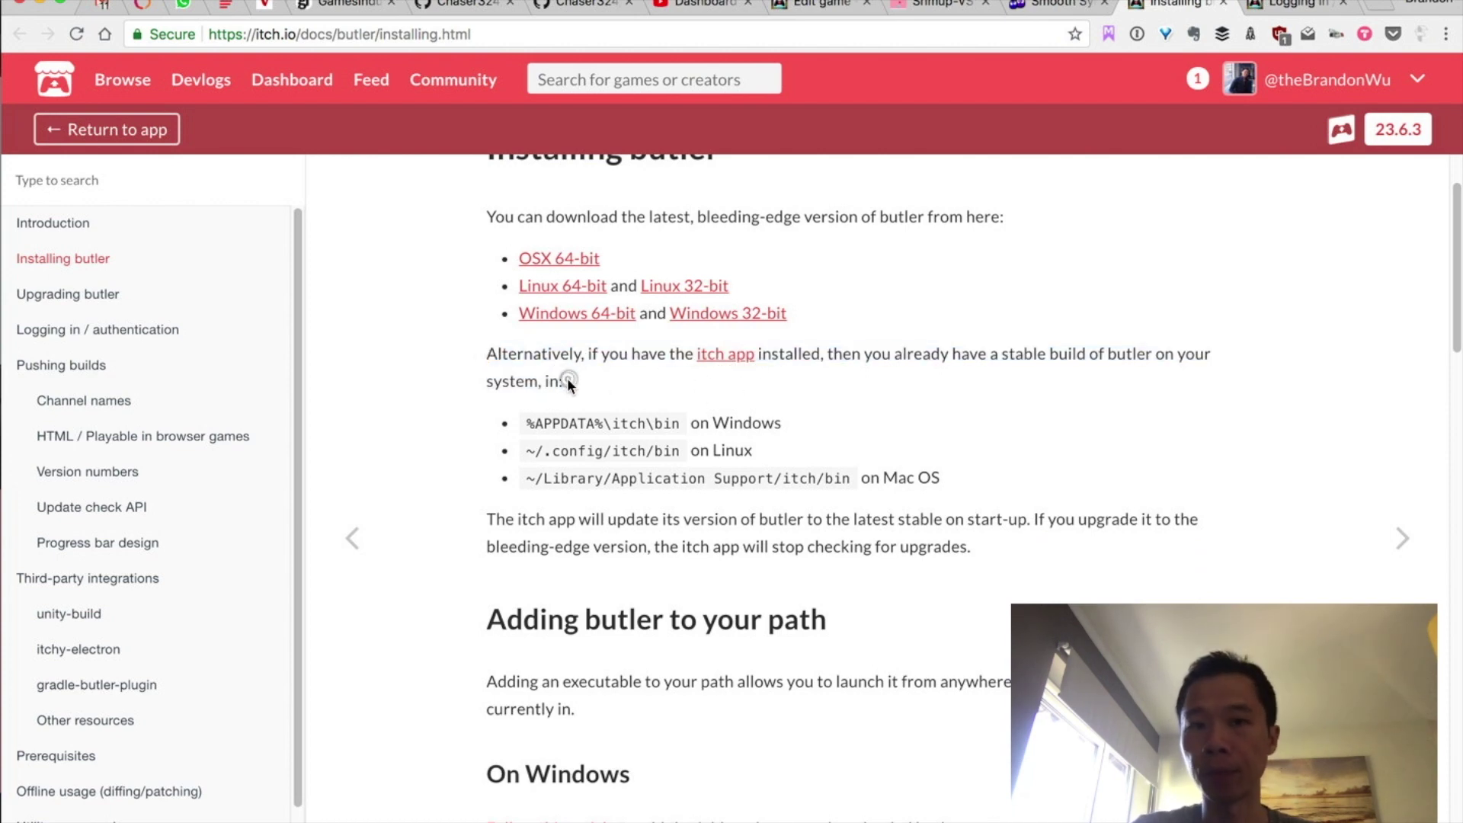
# - Highlight the default Mac OS butler folder path in the docs
pyautogui.scroll(2, 649, 417)
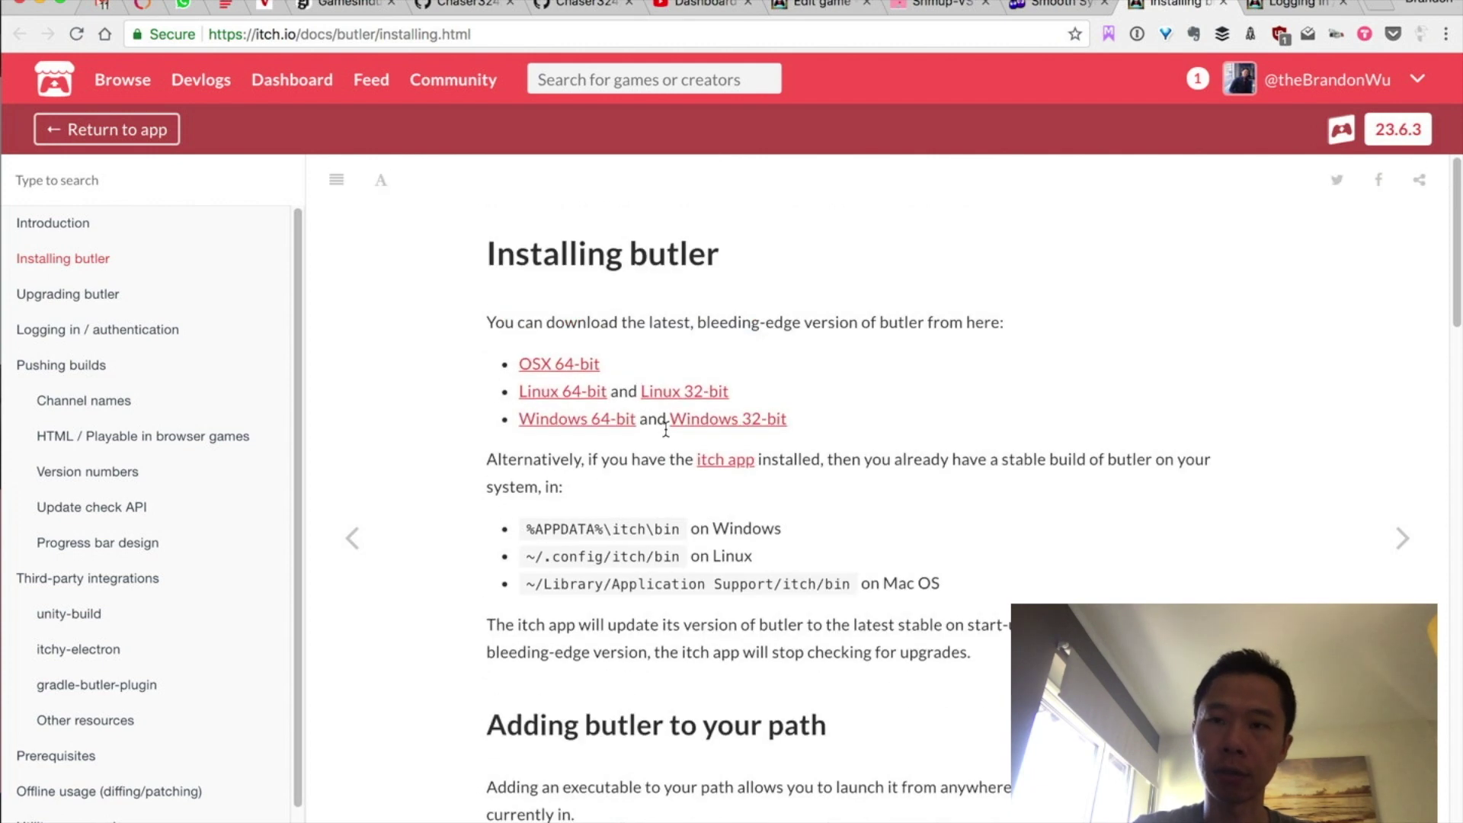
pyautogui.scroll(-2, 665, 429)
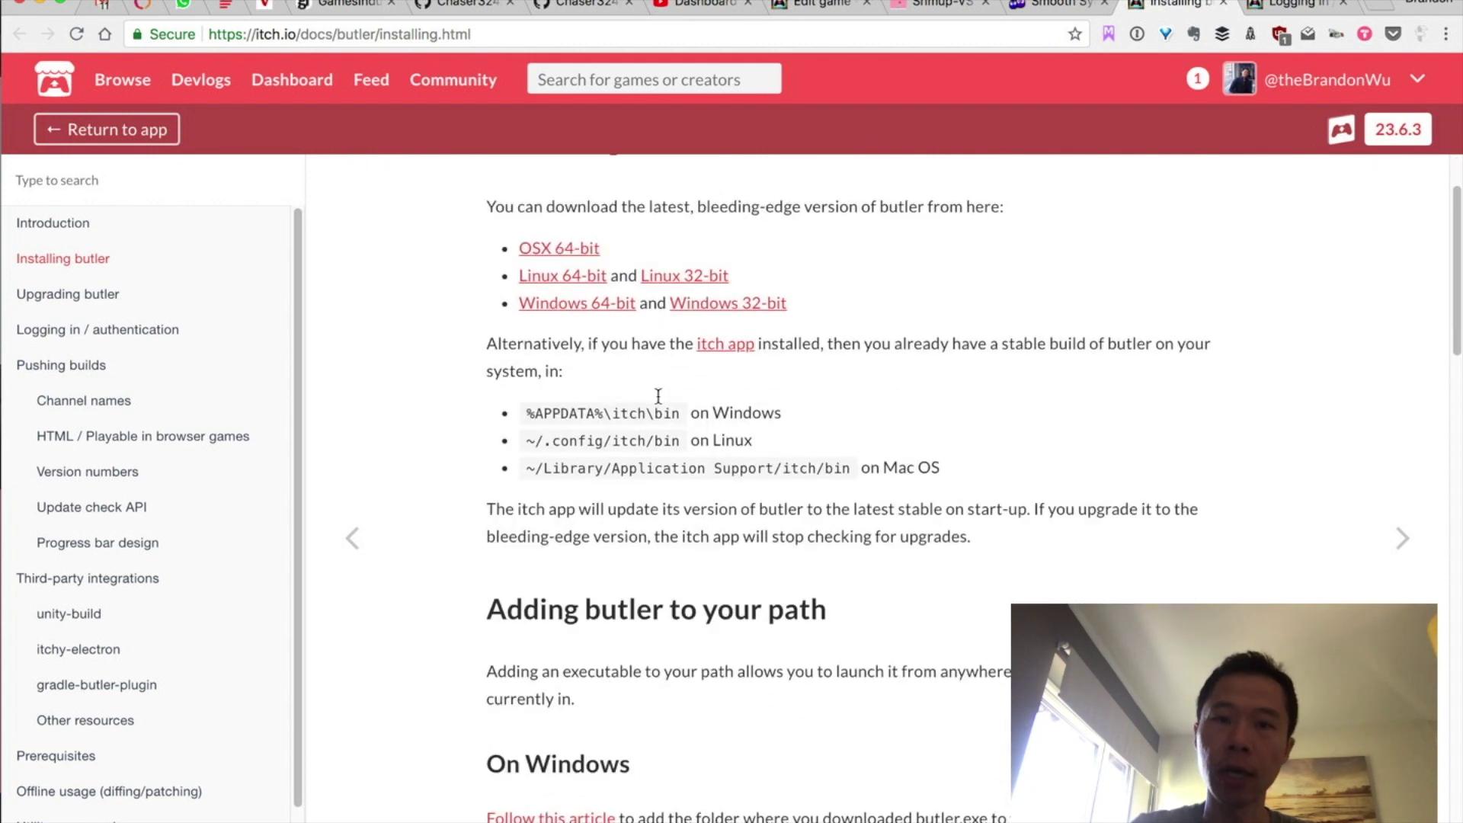
pyautogui.scroll(-2, 719, 376)
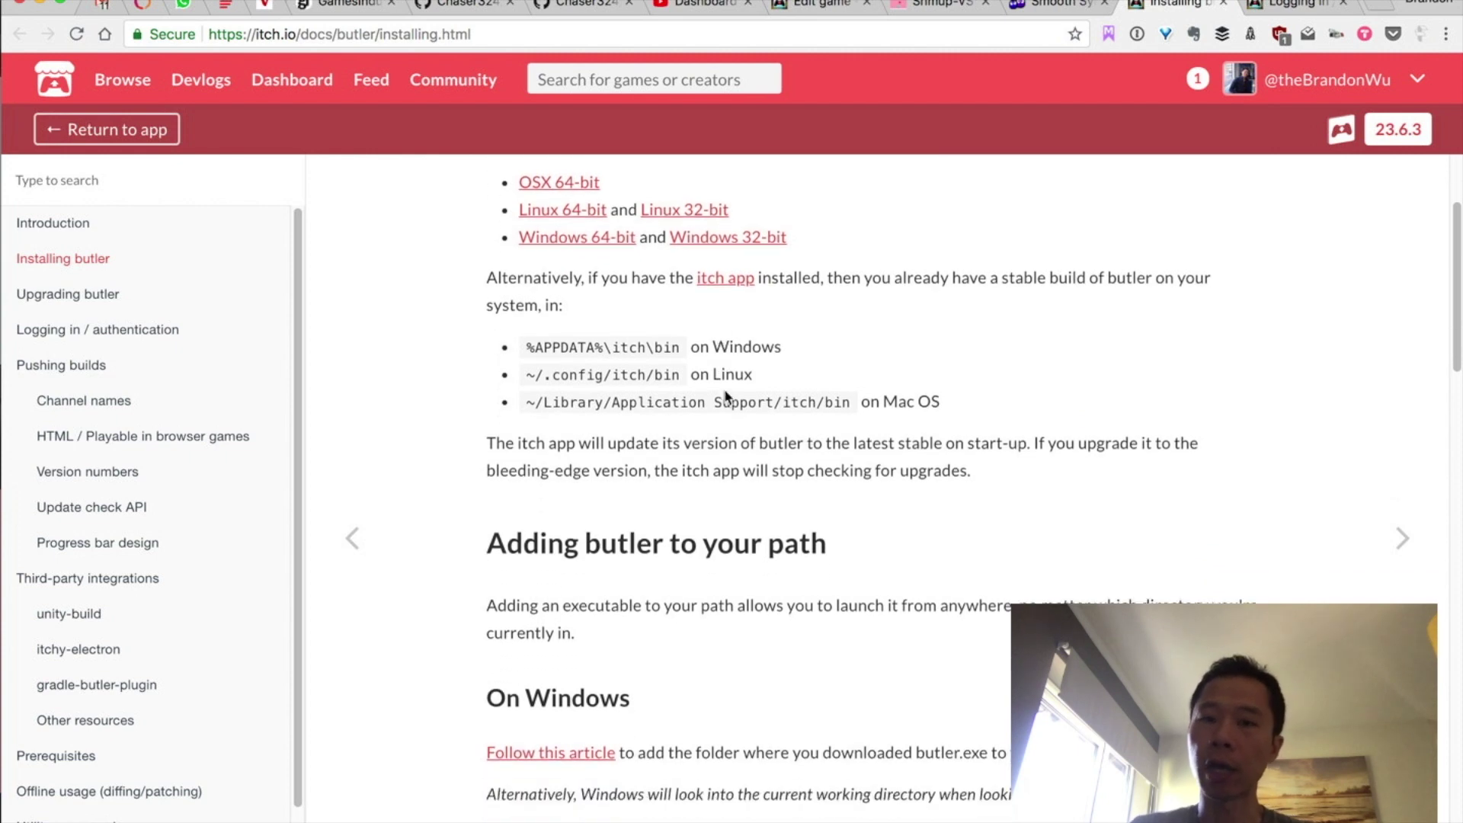
pyautogui.scroll(5, 720, 403)
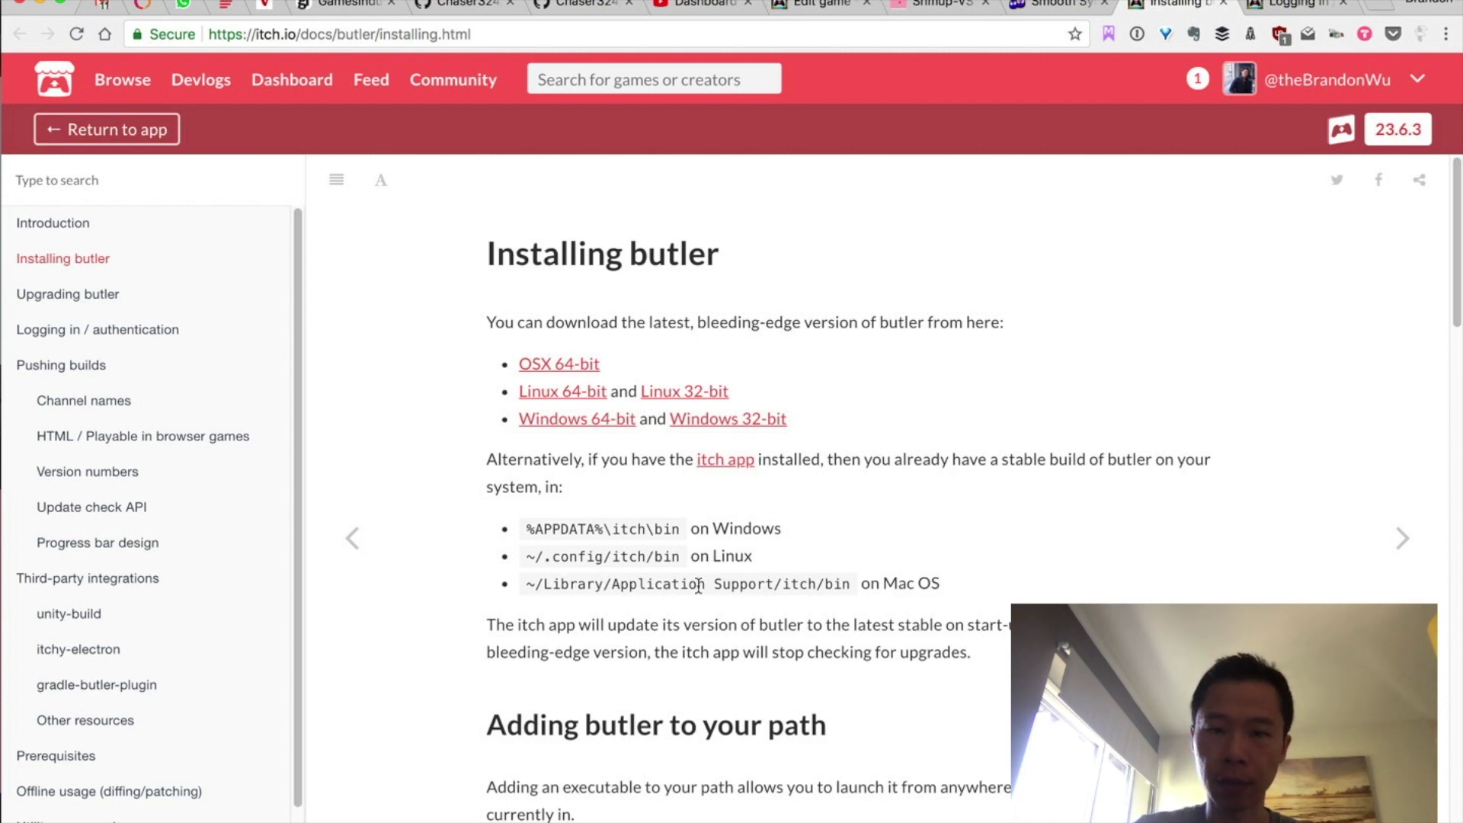
pyautogui.moveTo(851, 584); pyautogui.dragTo(523, 585)
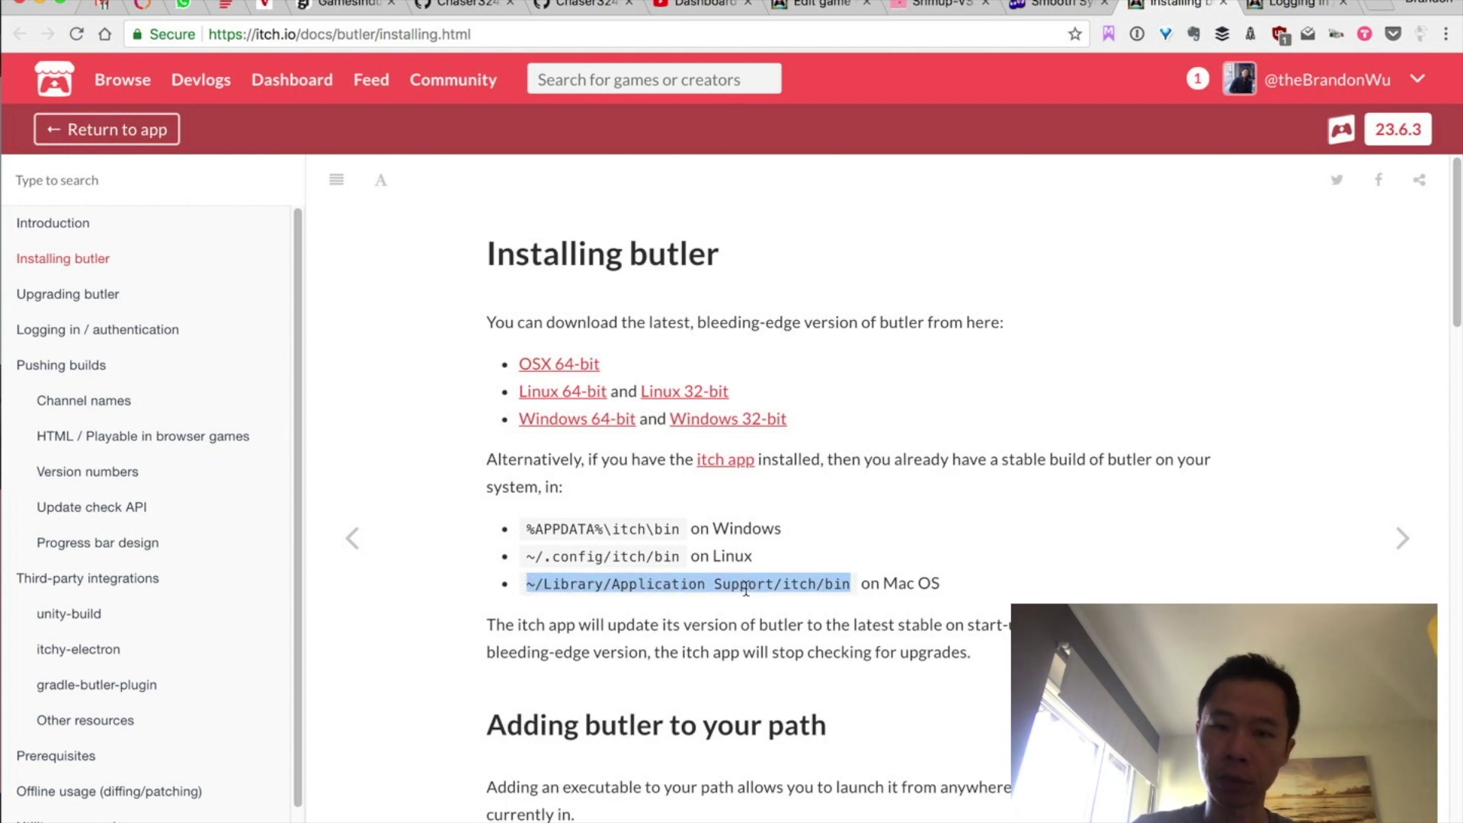
pyautogui.click(848, 587)
# - Browse for the butler executable in Unity but cancel, leaving Path To Butler Exe unchanged
pyautogui.press('super+Tab')
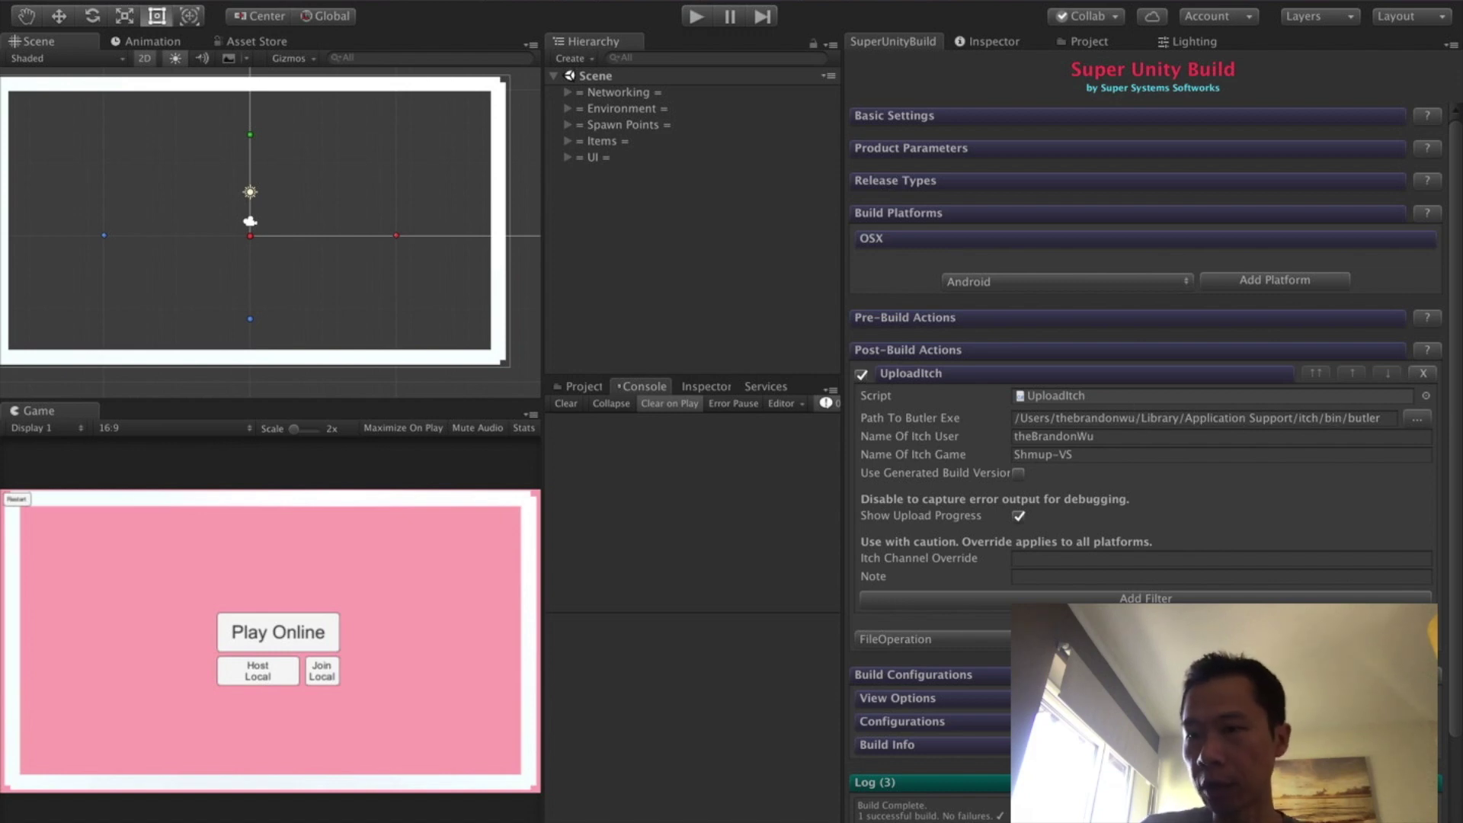
pyautogui.click(1415, 422)
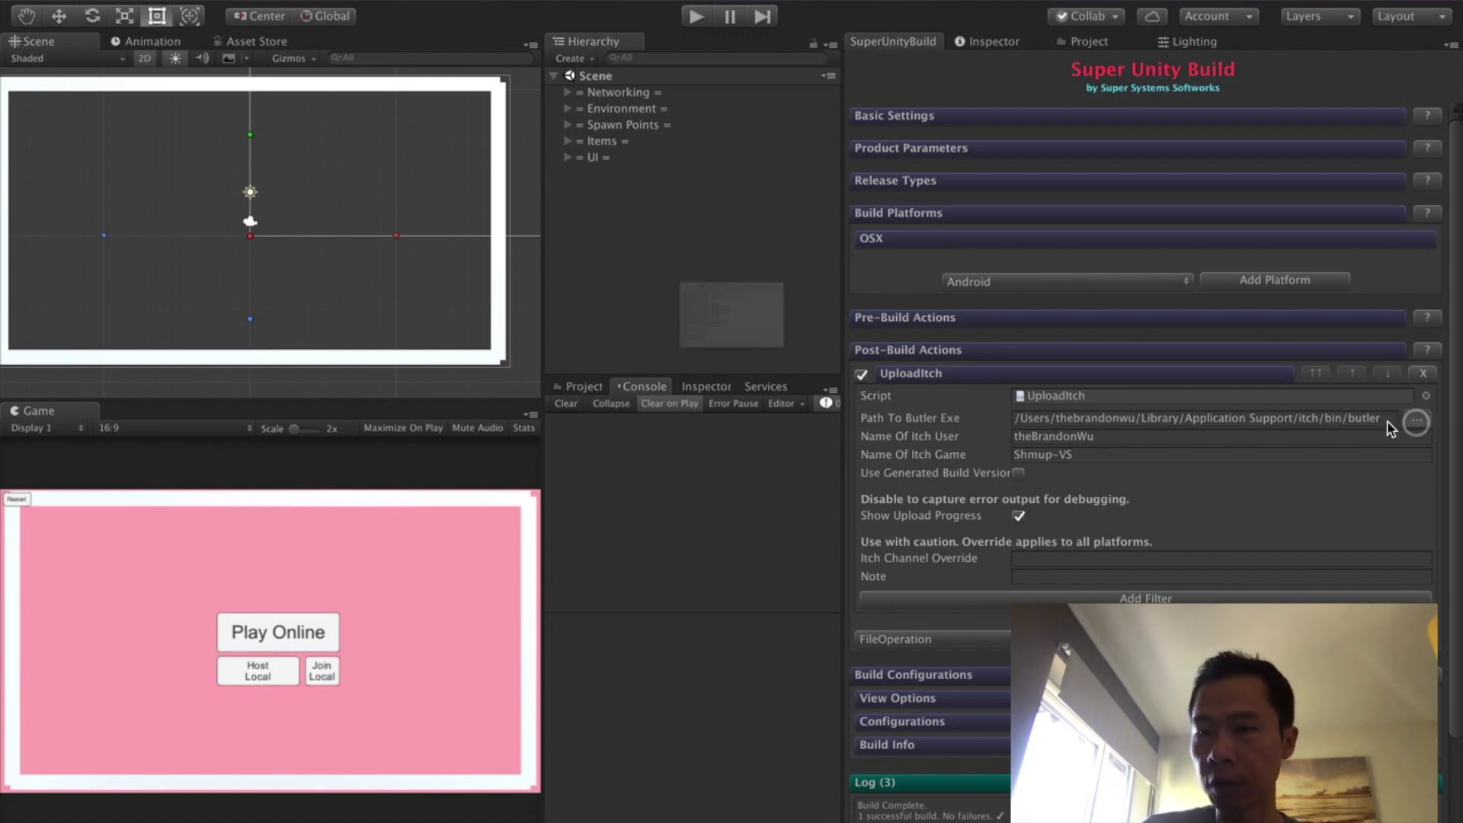
pyautogui.click(966, 521)
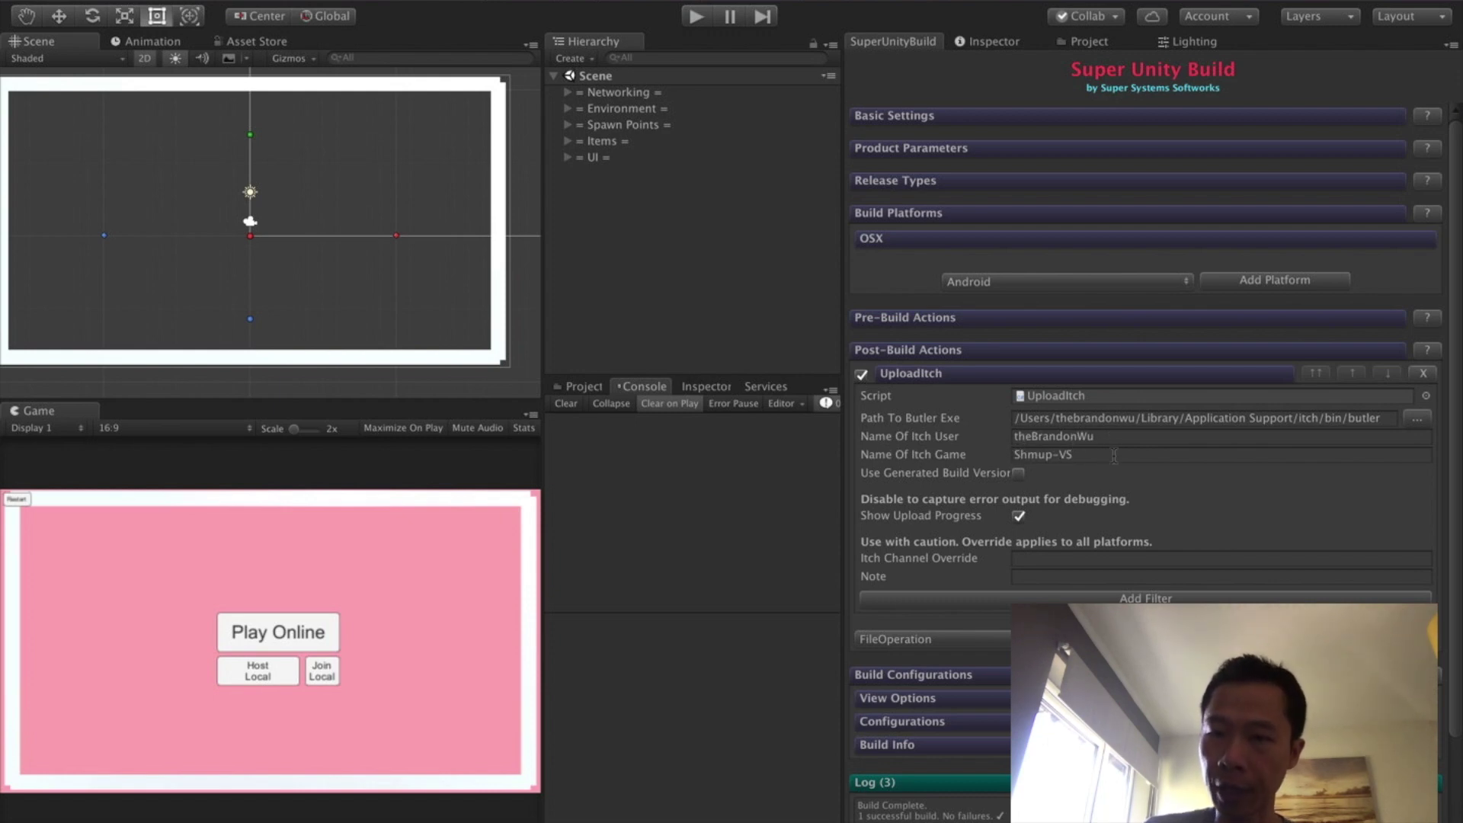
pyautogui.press('super+Tab')
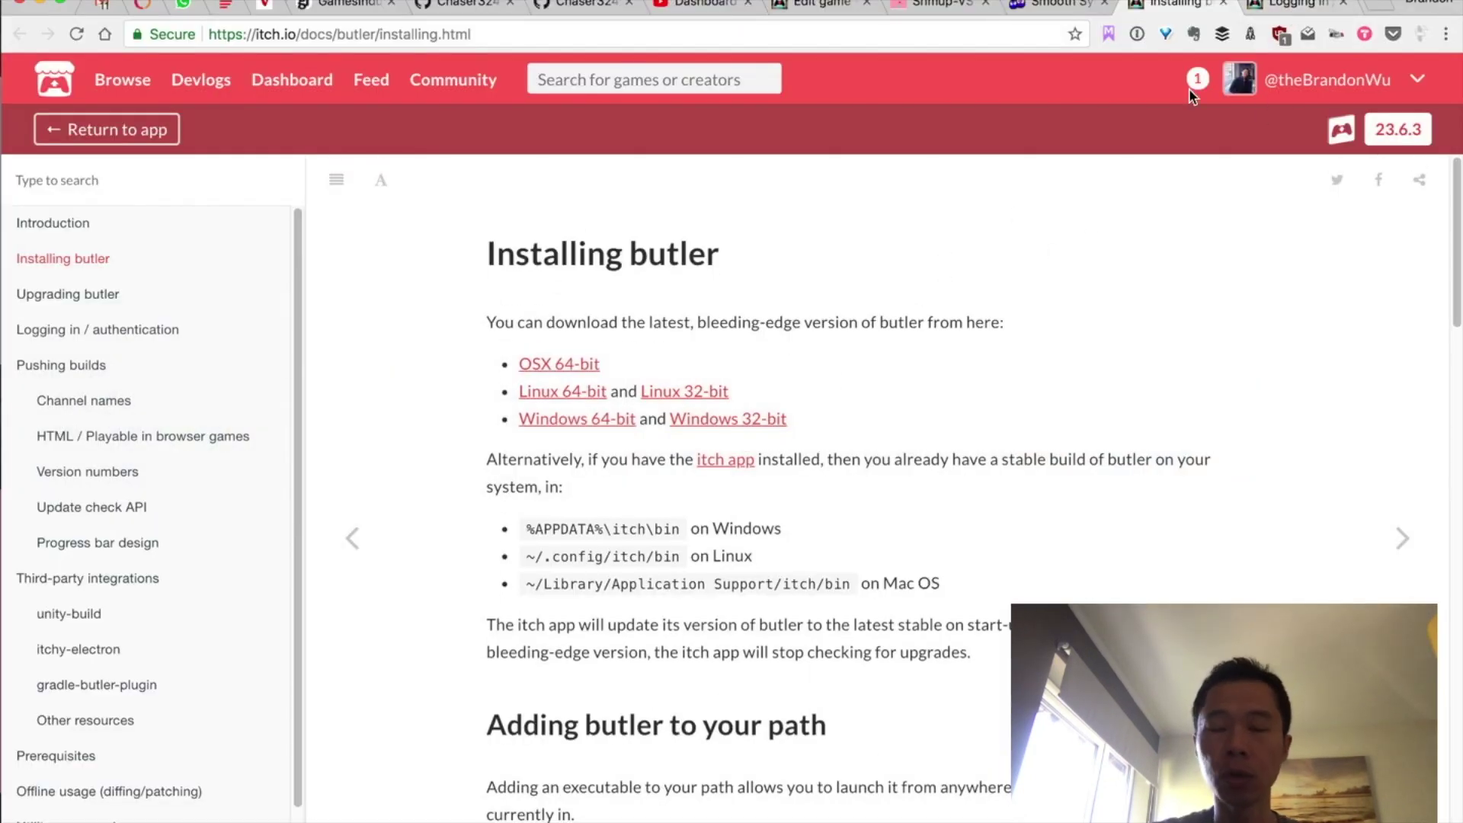
# - Open the butler 'Logging in' docs page and highlight the 'butler login' command
pyautogui.click(1299, 7)
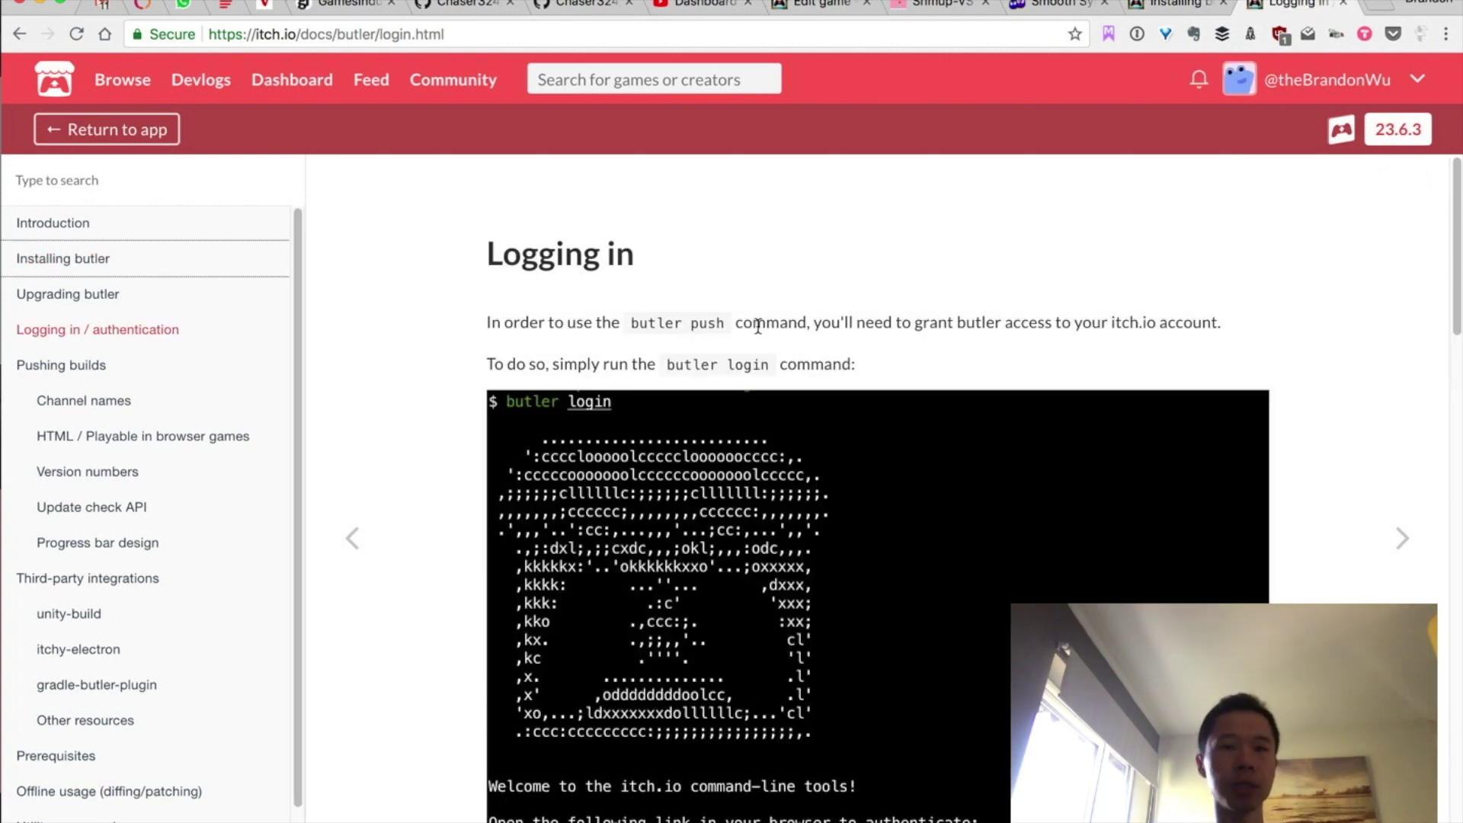
pyautogui.scroll(-2, 761, 396)
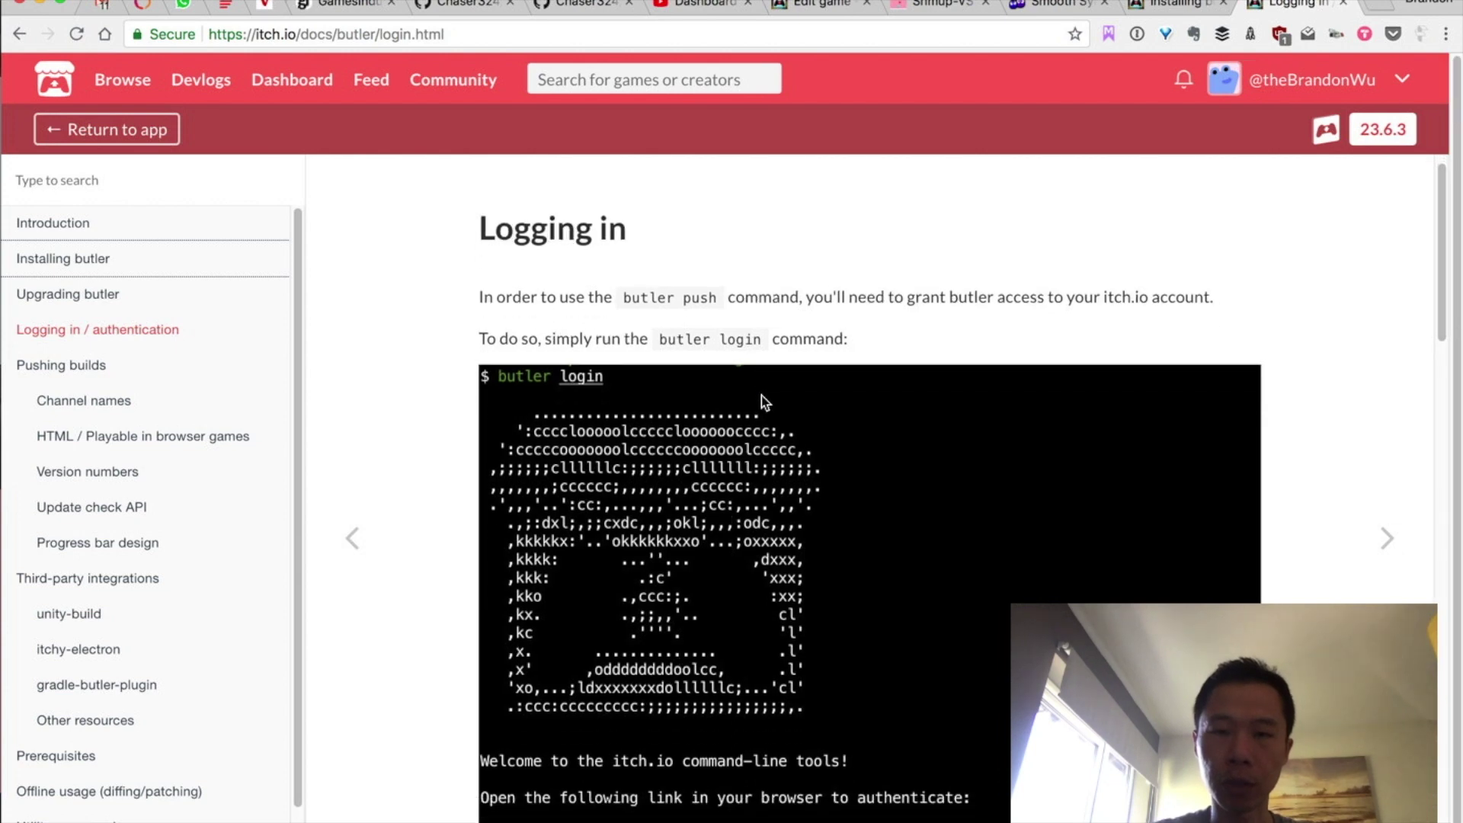
pyautogui.moveTo(666, 288); pyautogui.dragTo(770, 289)
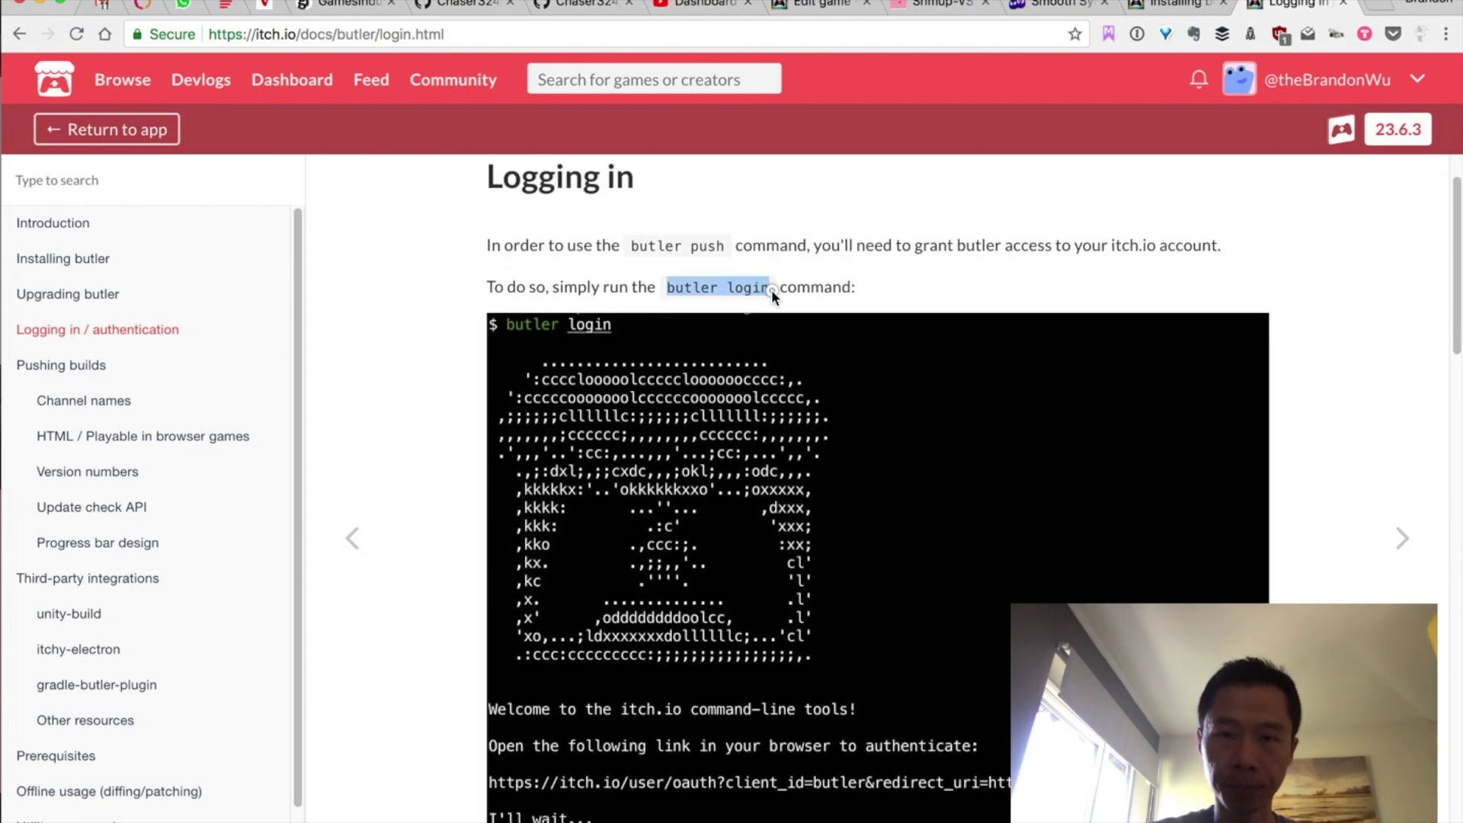
pyautogui.moveTo(666, 287); pyautogui.dragTo(771, 288)
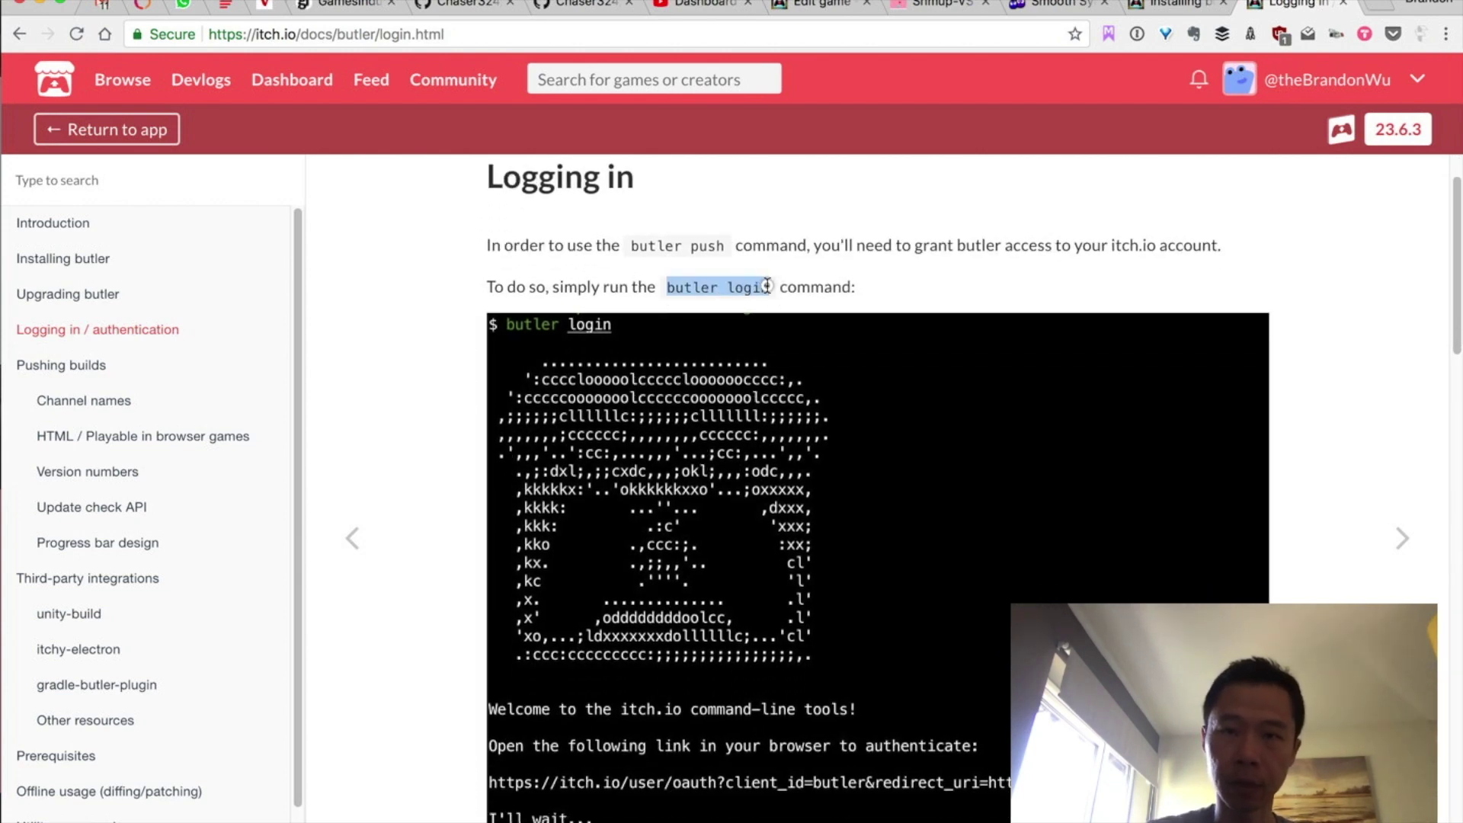
pyautogui.click(766, 288)
pyautogui.press('super+Tab')
pyautogui.press('super+Tab')
pyautogui.press('super+Tab')
pyautogui.press('super+Tab')
pyautogui.press('super+Tab')
pyautogui.press('super+Tab')
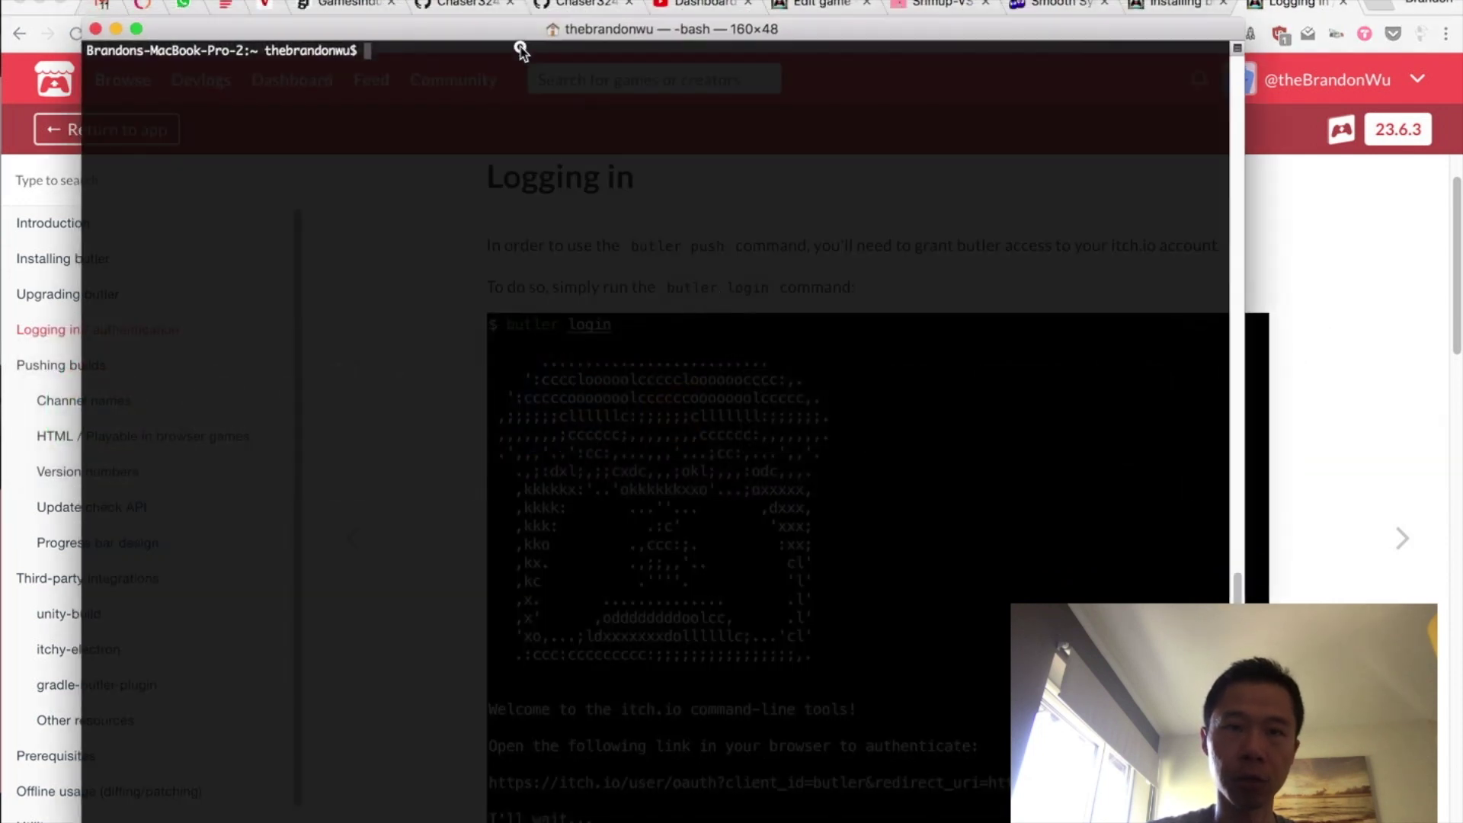
# - Run 'butler login' at the Terminal bash prompt, fixing an initial mistyped entry
pyautogui.moveTo(516, 46); pyautogui.dragTo(490, 28)
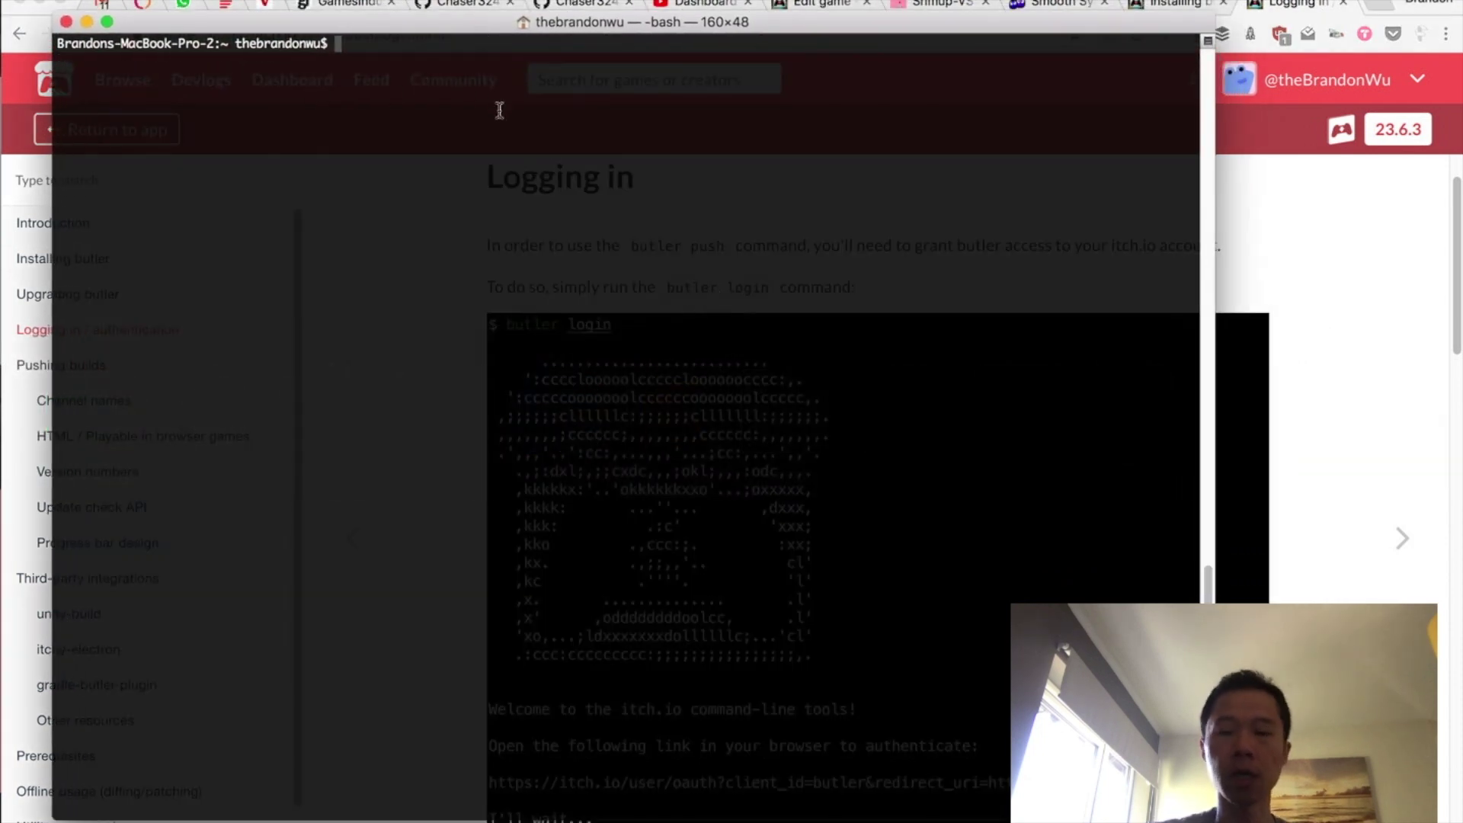
pyautogui.write('log')
pyautogui.press('BackSpace')
pyautogui.press('BackSpace')
pyautogui.press('BackSpace')
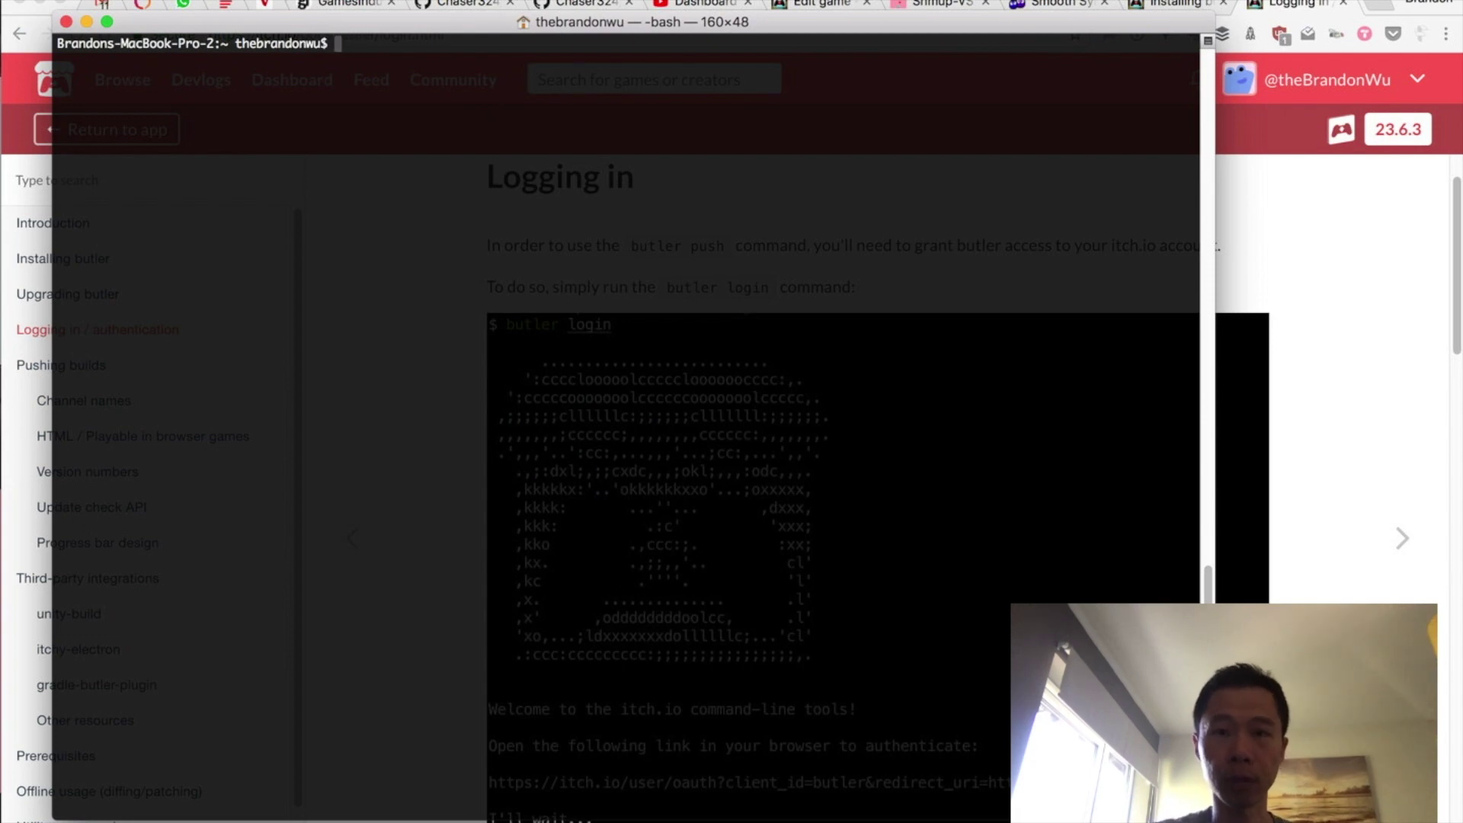
pyautogui.write('butler logi')
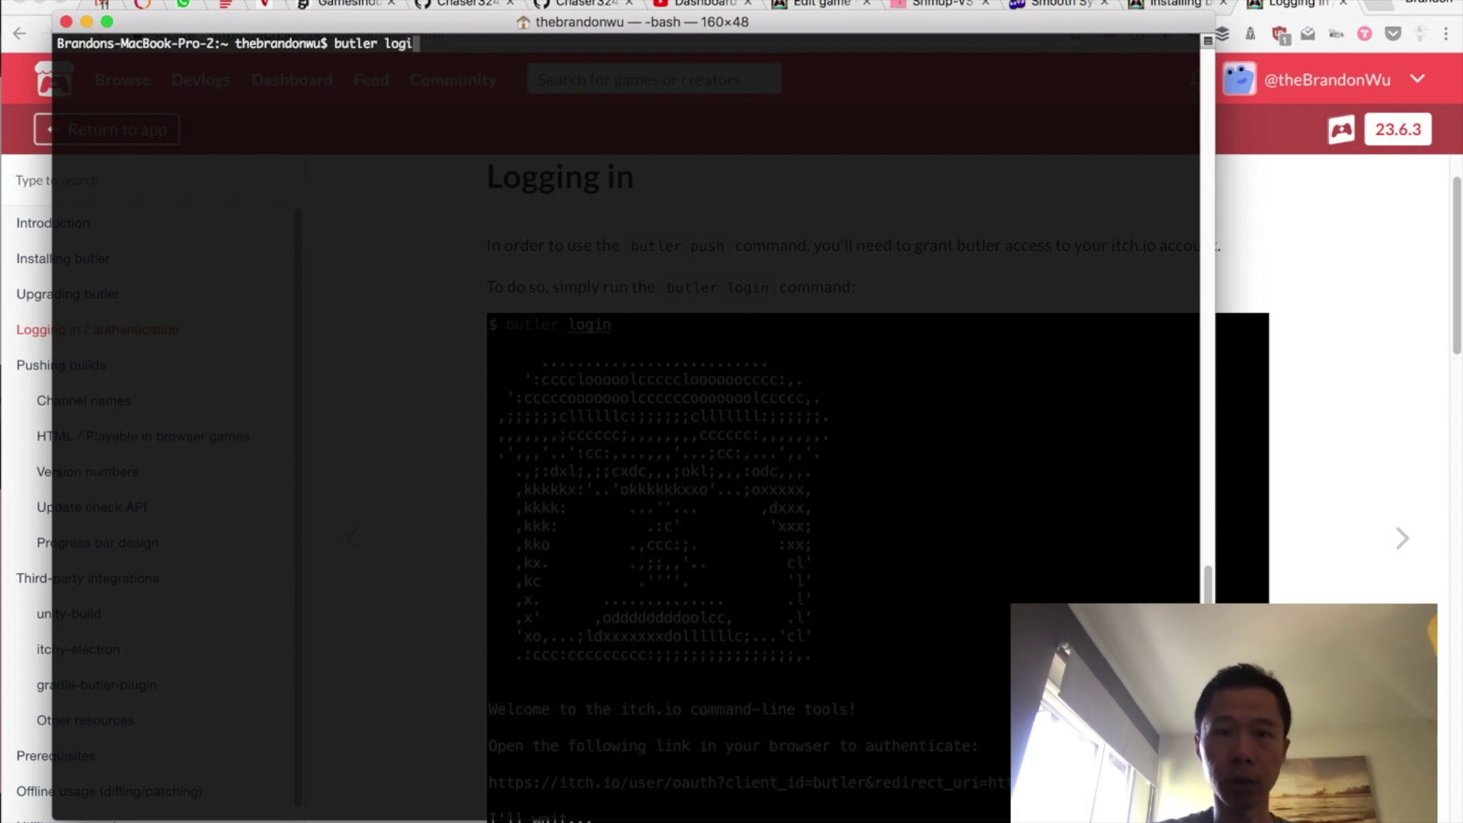
pyautogui.write('n')
pyautogui.press('Return')
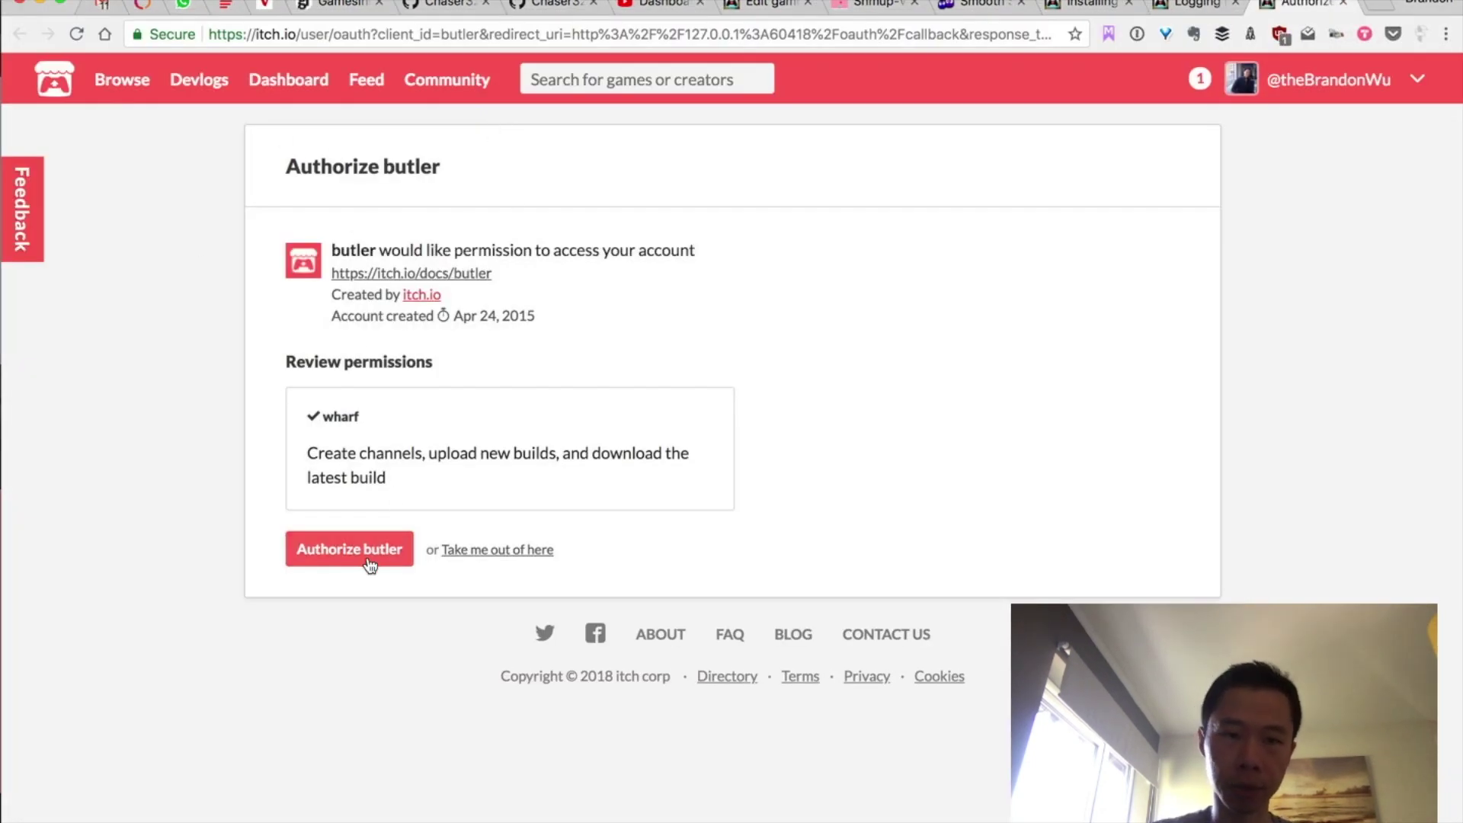
# - Authorize butler for the itch.io account and close the authenticated-successfully tab
pyautogui.click(369, 562)
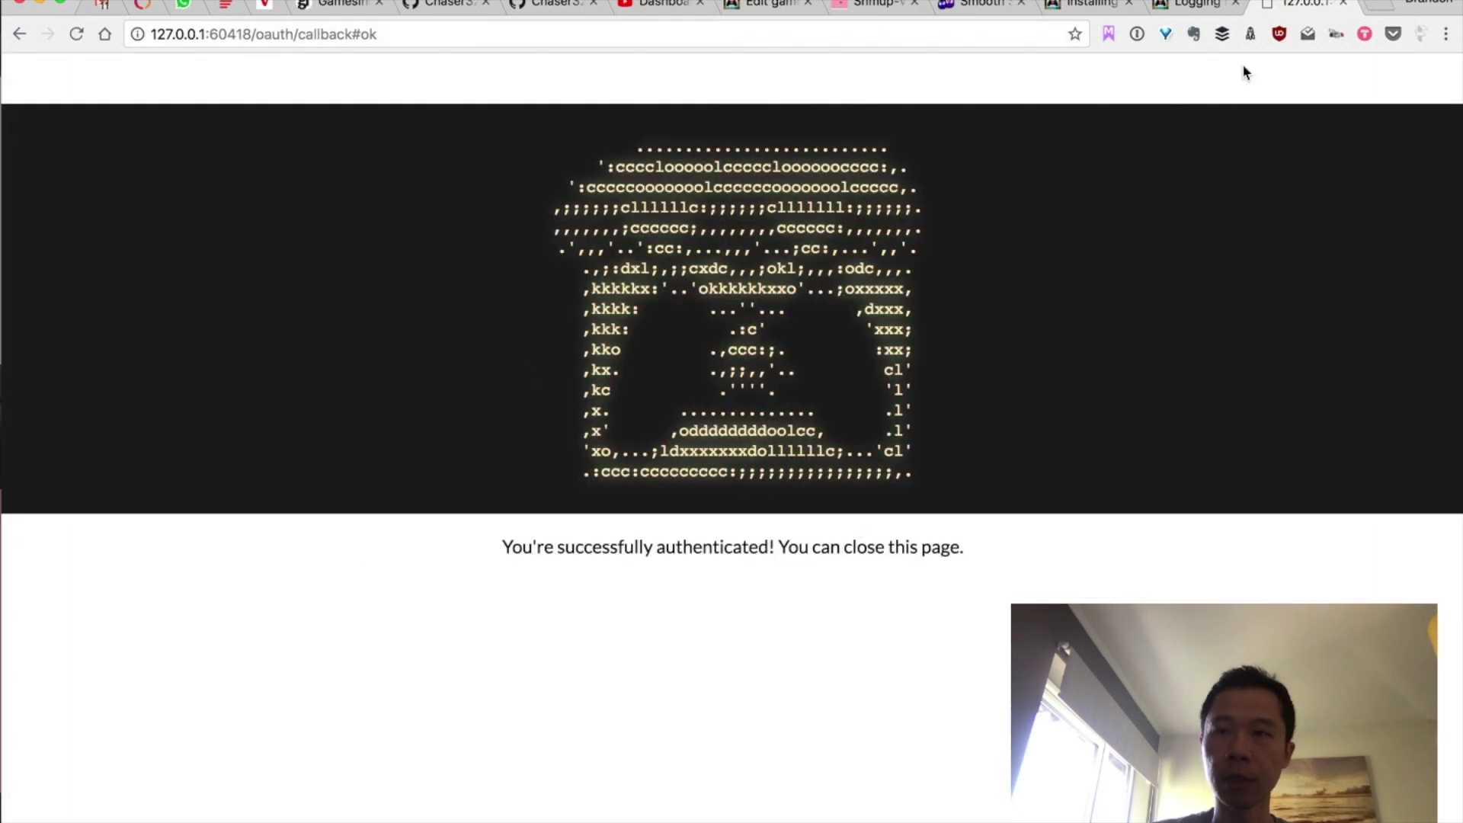
pyautogui.click(1343, 3)
pyautogui.press('super+Tab')
pyautogui.press('super+Tab')
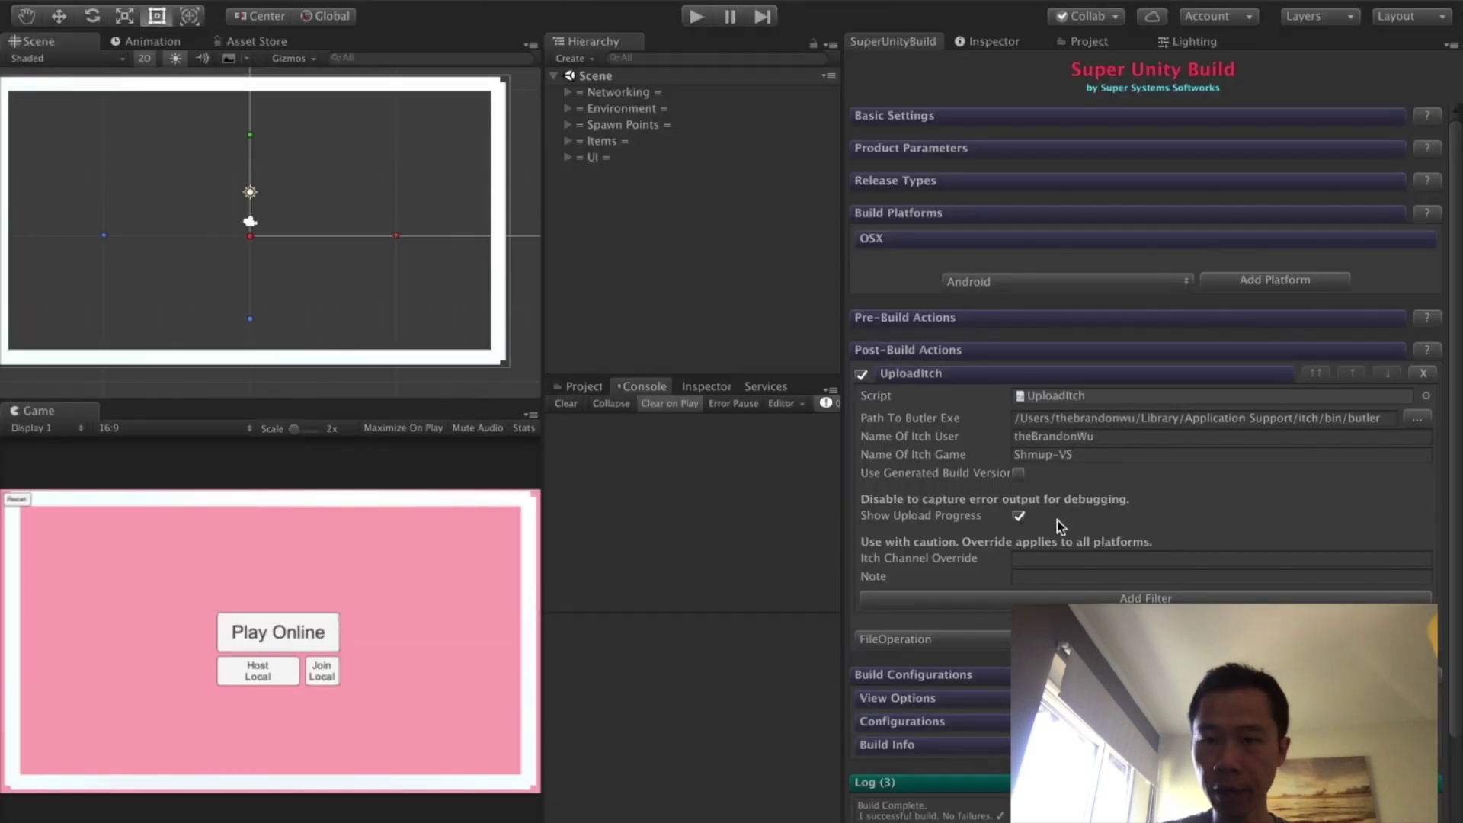
# - Expand build folder 12 through Release/OSX/OSX/None and select the built Shmup-VS.app
pyautogui.scroll(-3, 1088, 542)
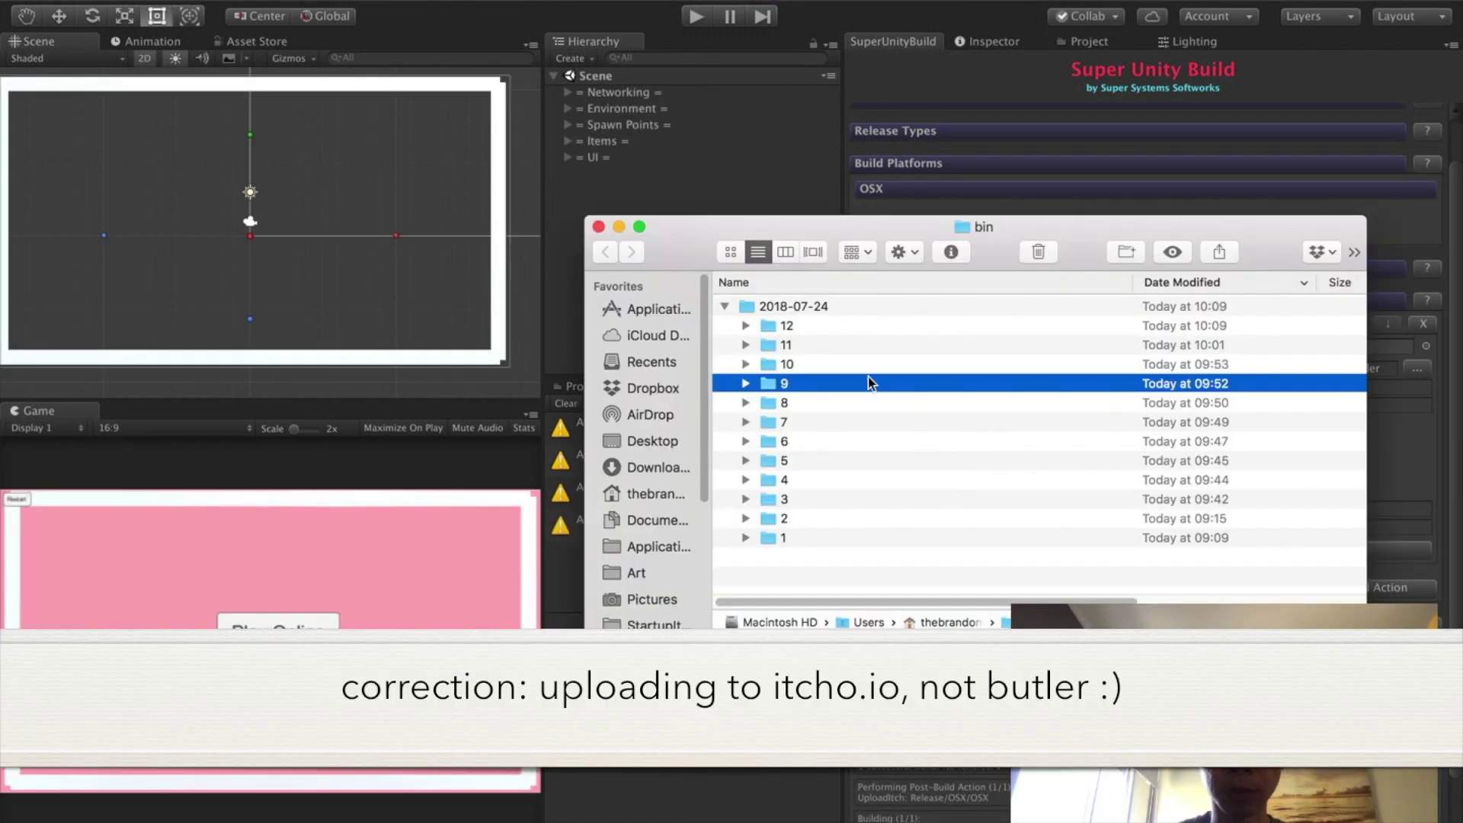
pyautogui.click(832, 327)
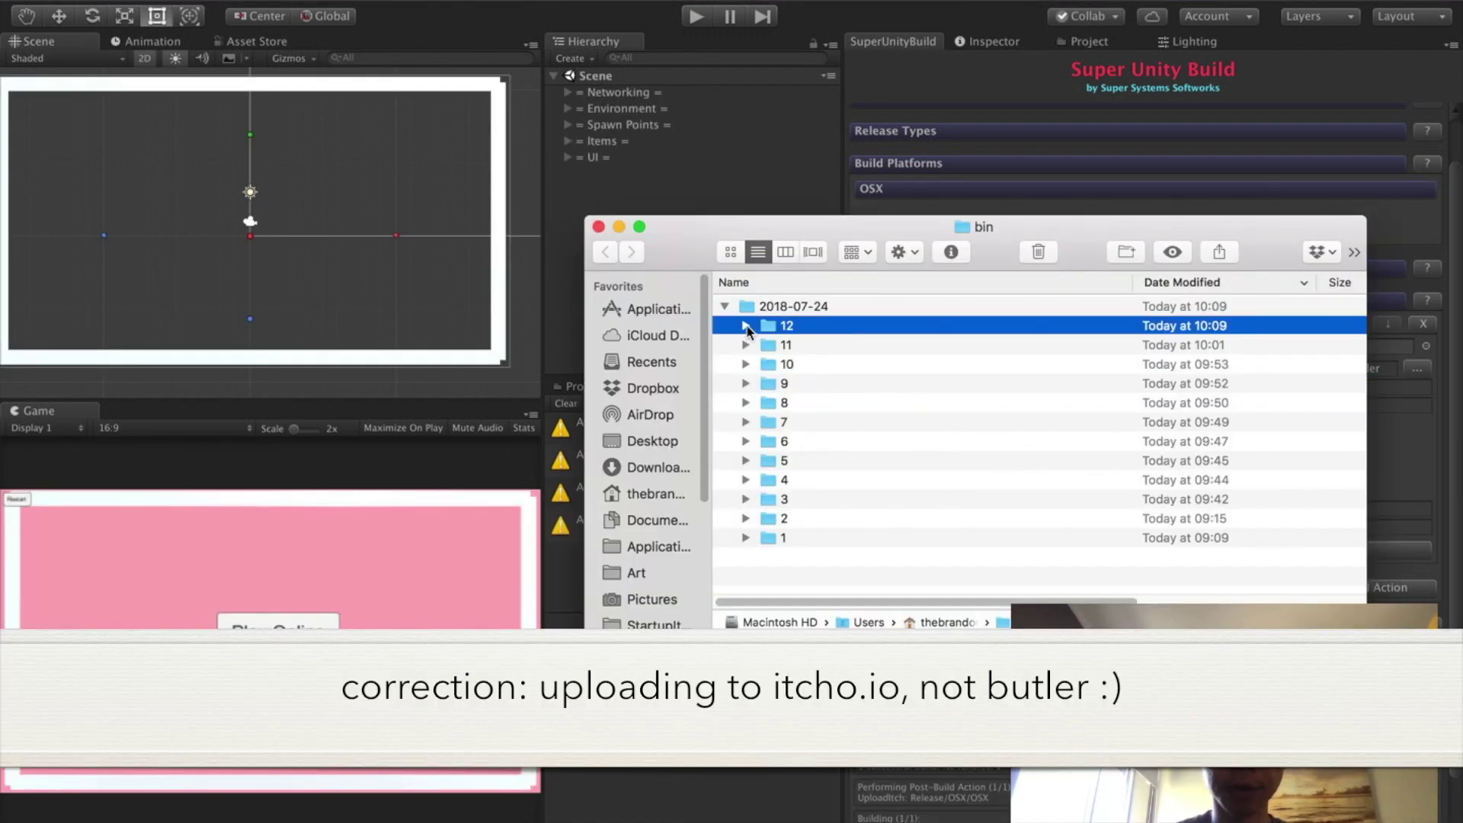
pyautogui.click(746, 325)
pyautogui.click(768, 344)
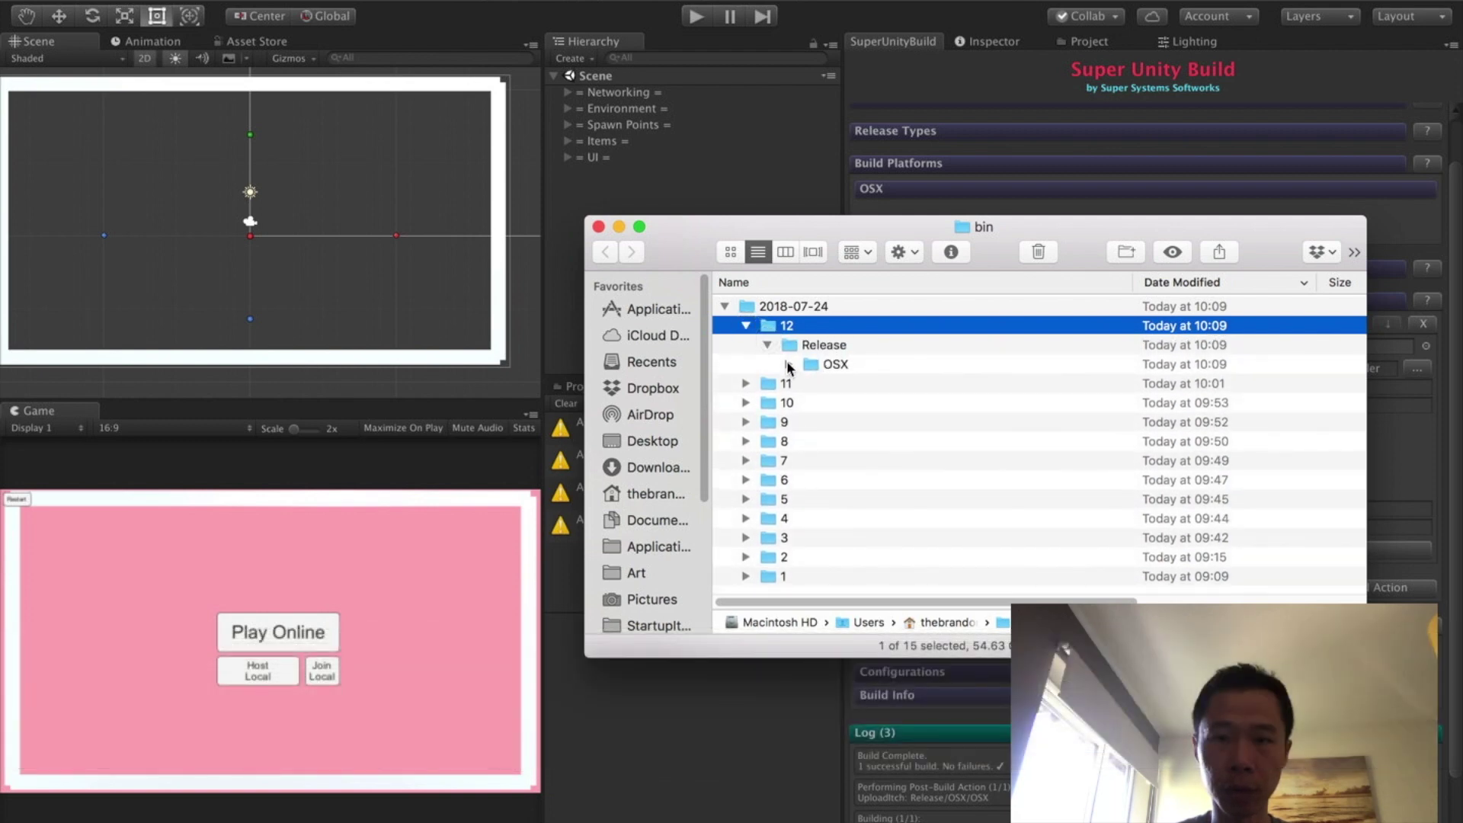
pyautogui.click(789, 364)
pyautogui.click(810, 383)
pyautogui.click(860, 404)
pyautogui.click(831, 403)
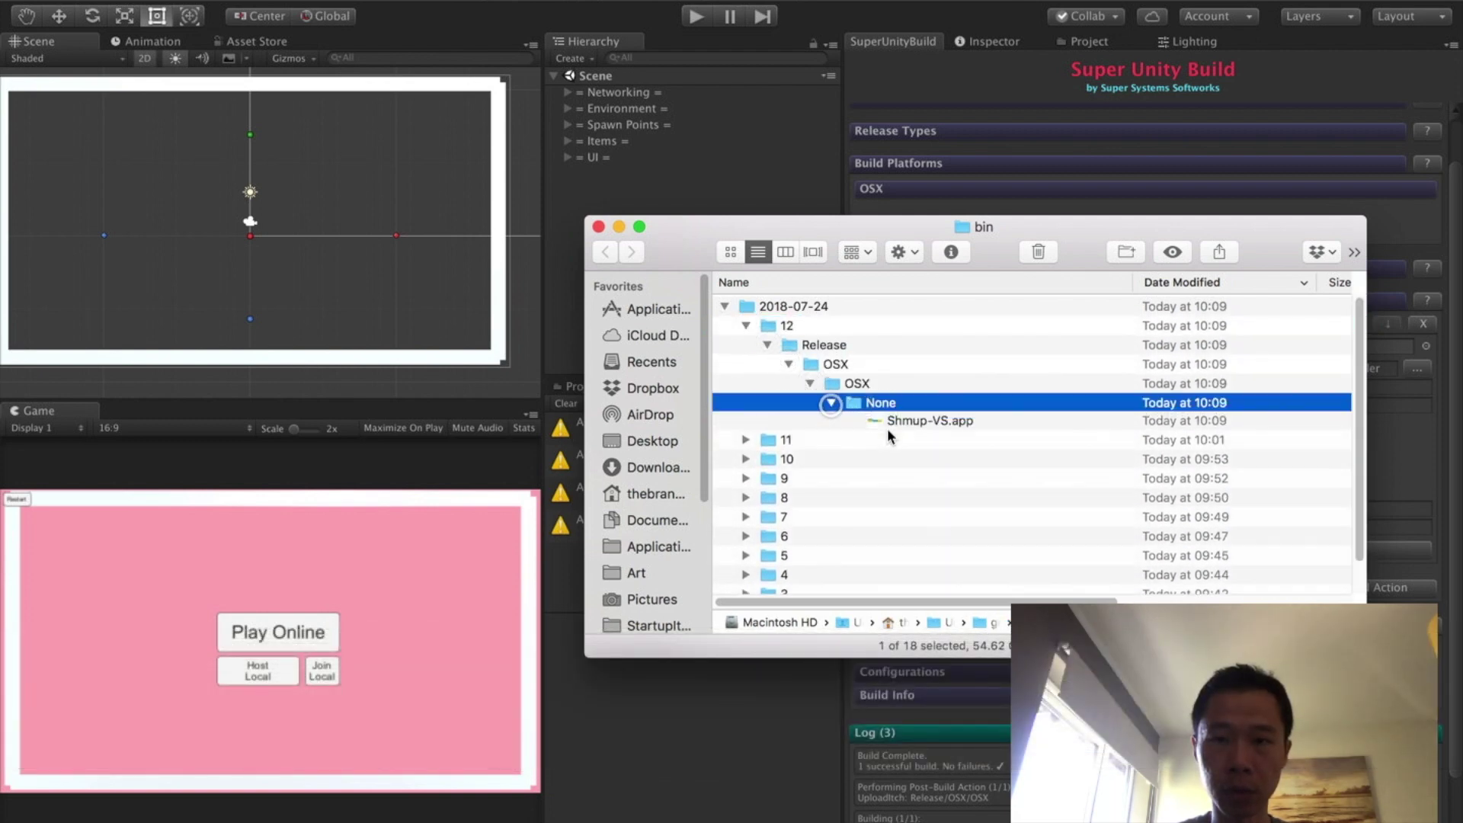
pyautogui.click(897, 424)
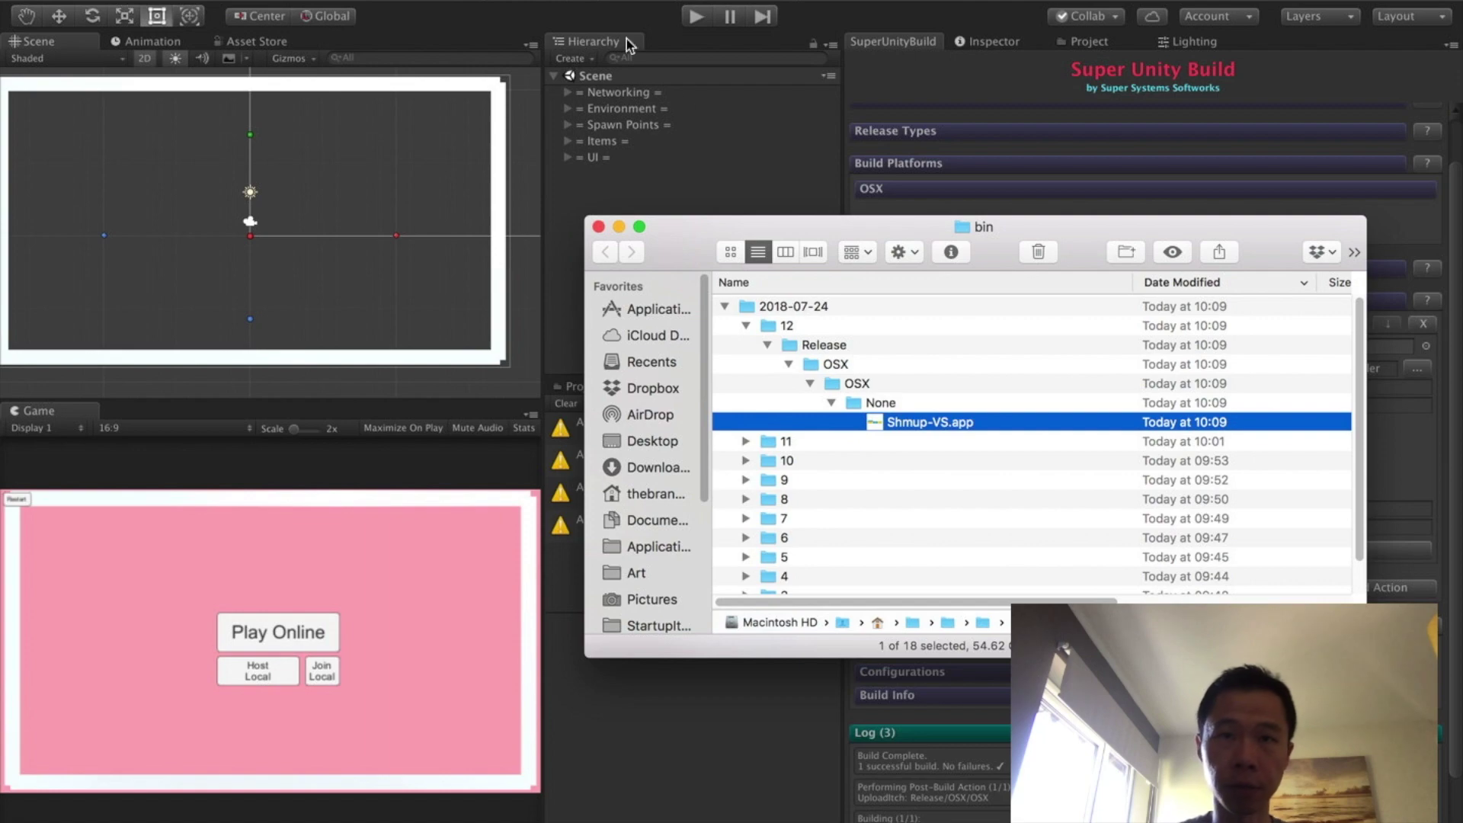
pyautogui.click(743, 165)
pyautogui.press('super+Tab')
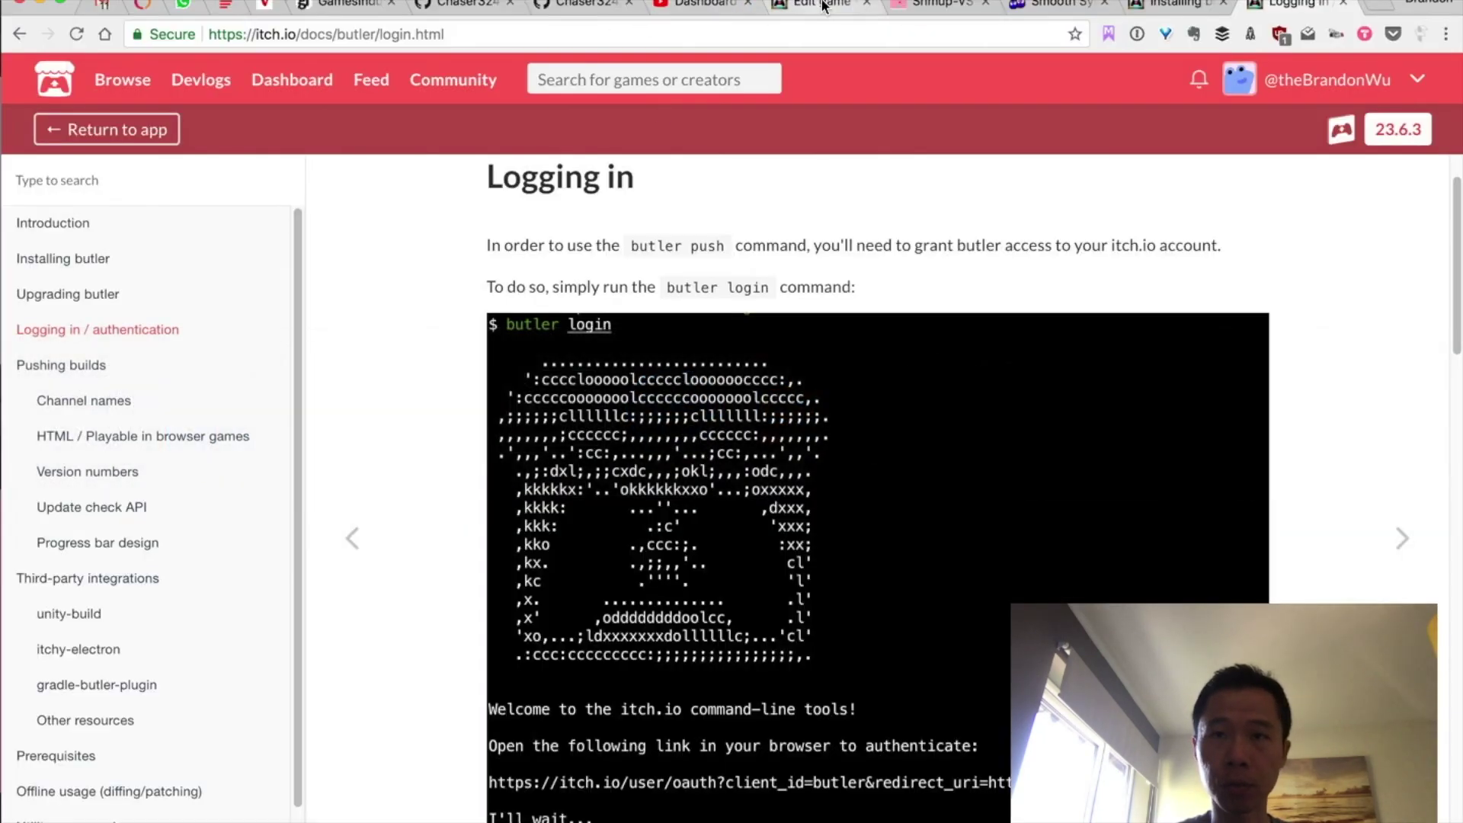
# - Reload Shmup-VS's Edit game page and locate the new shmup-vs-osx.zip upload dated Today at 10:09 AM
pyautogui.click(813, 6)
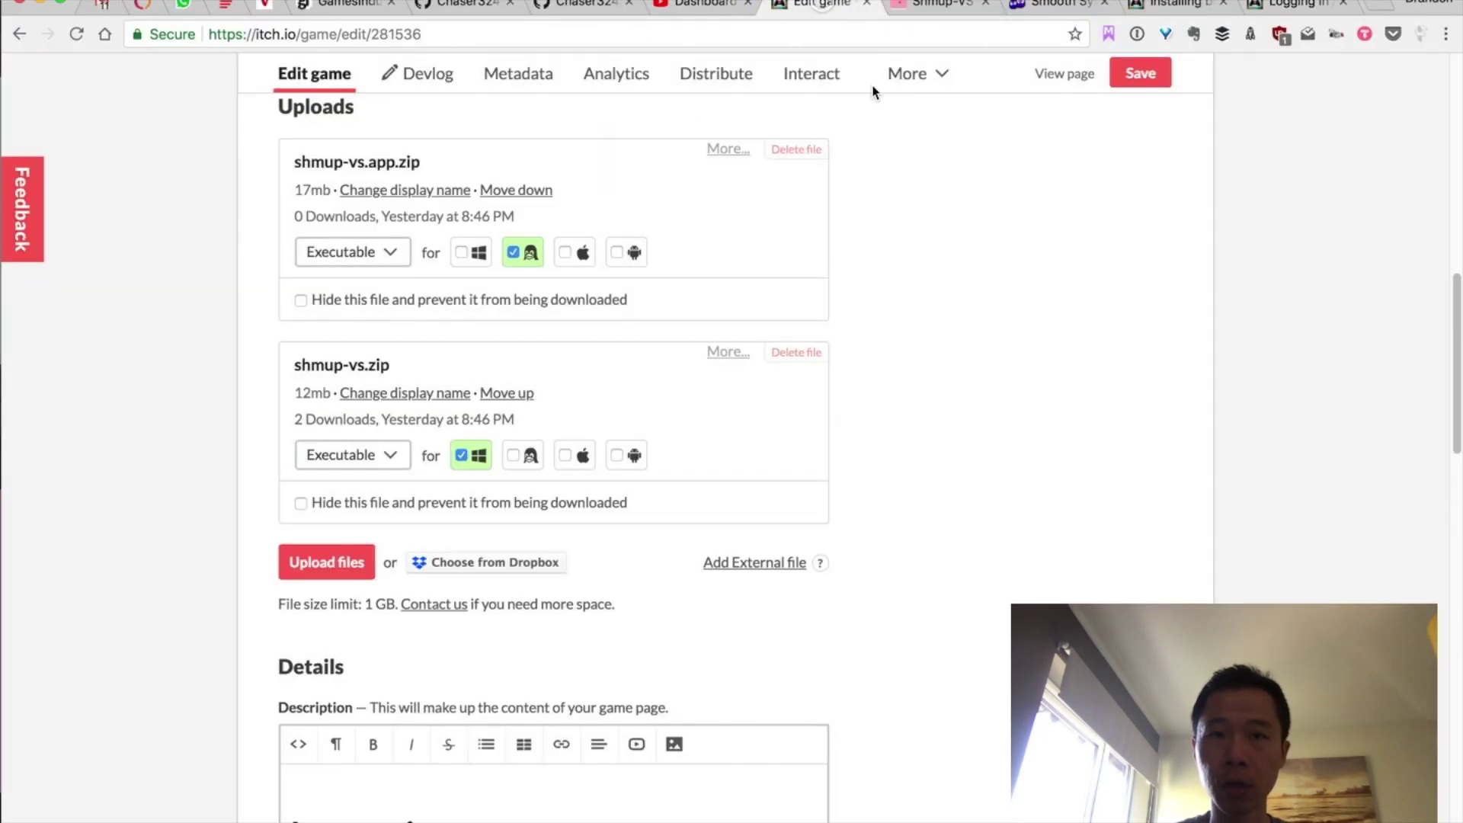
pyautogui.scroll(10, 178, 137)
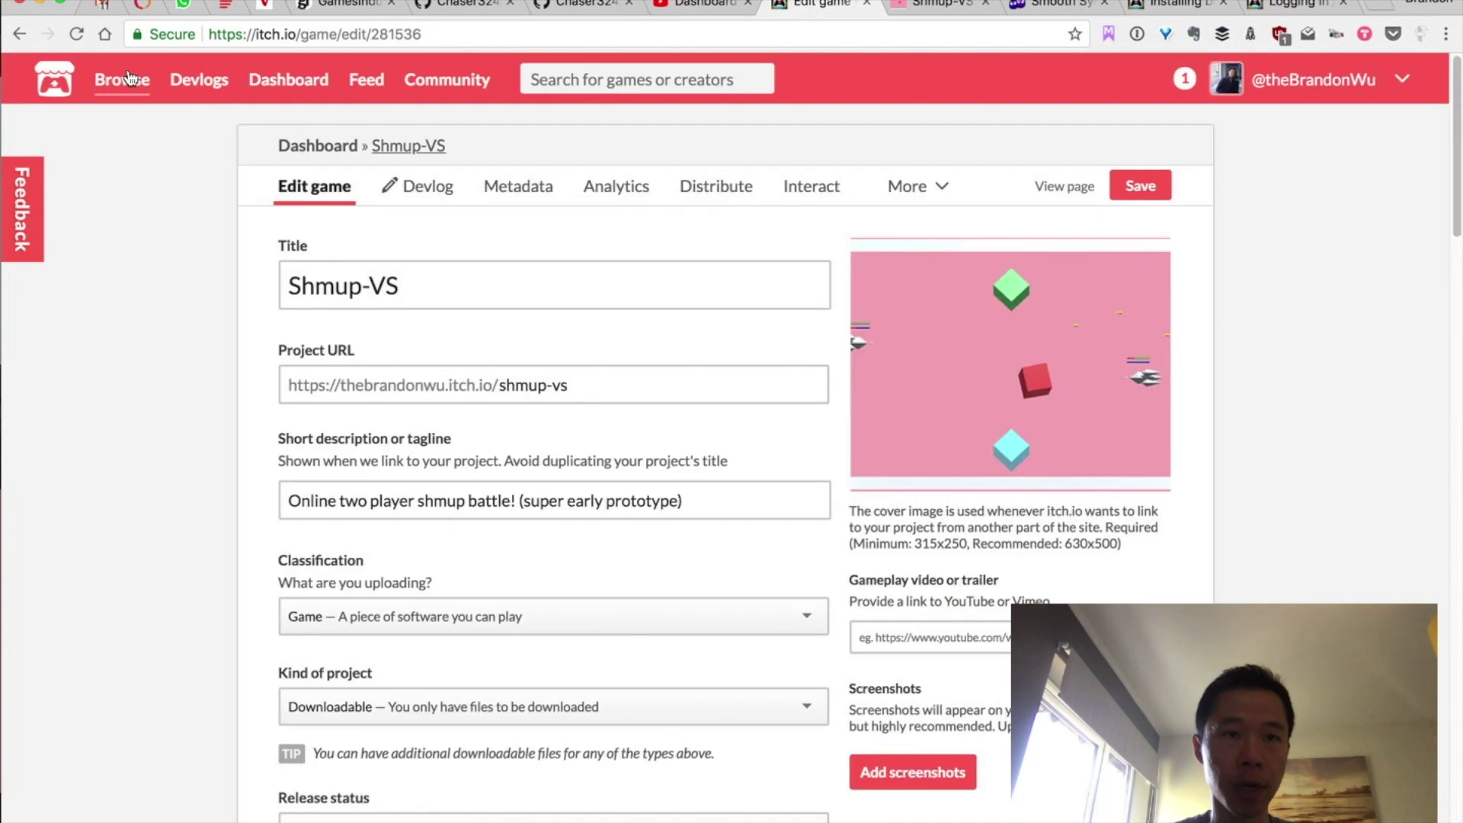
pyautogui.click(77, 35)
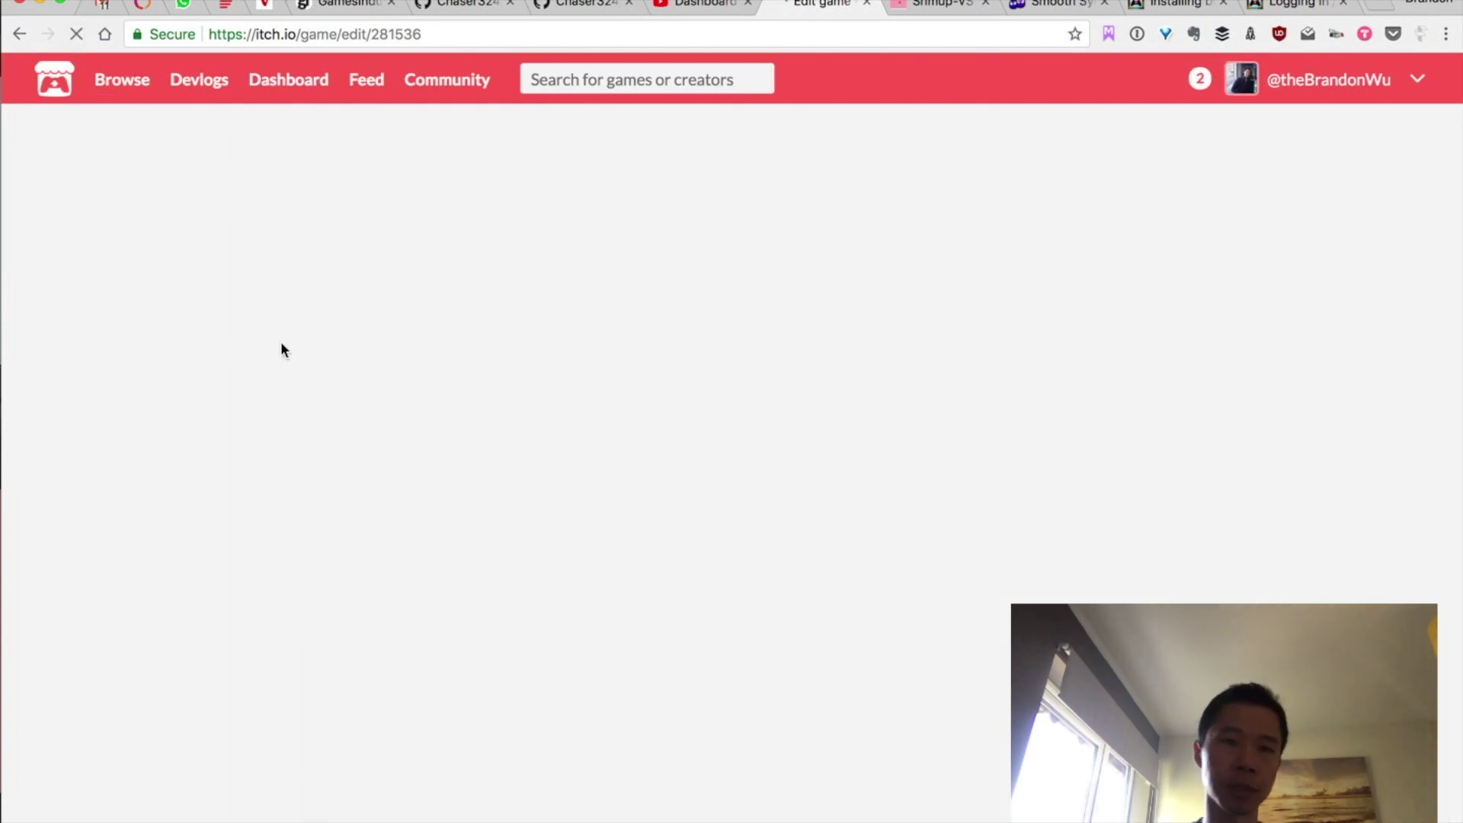
pyautogui.scroll(-10, 253, 464)
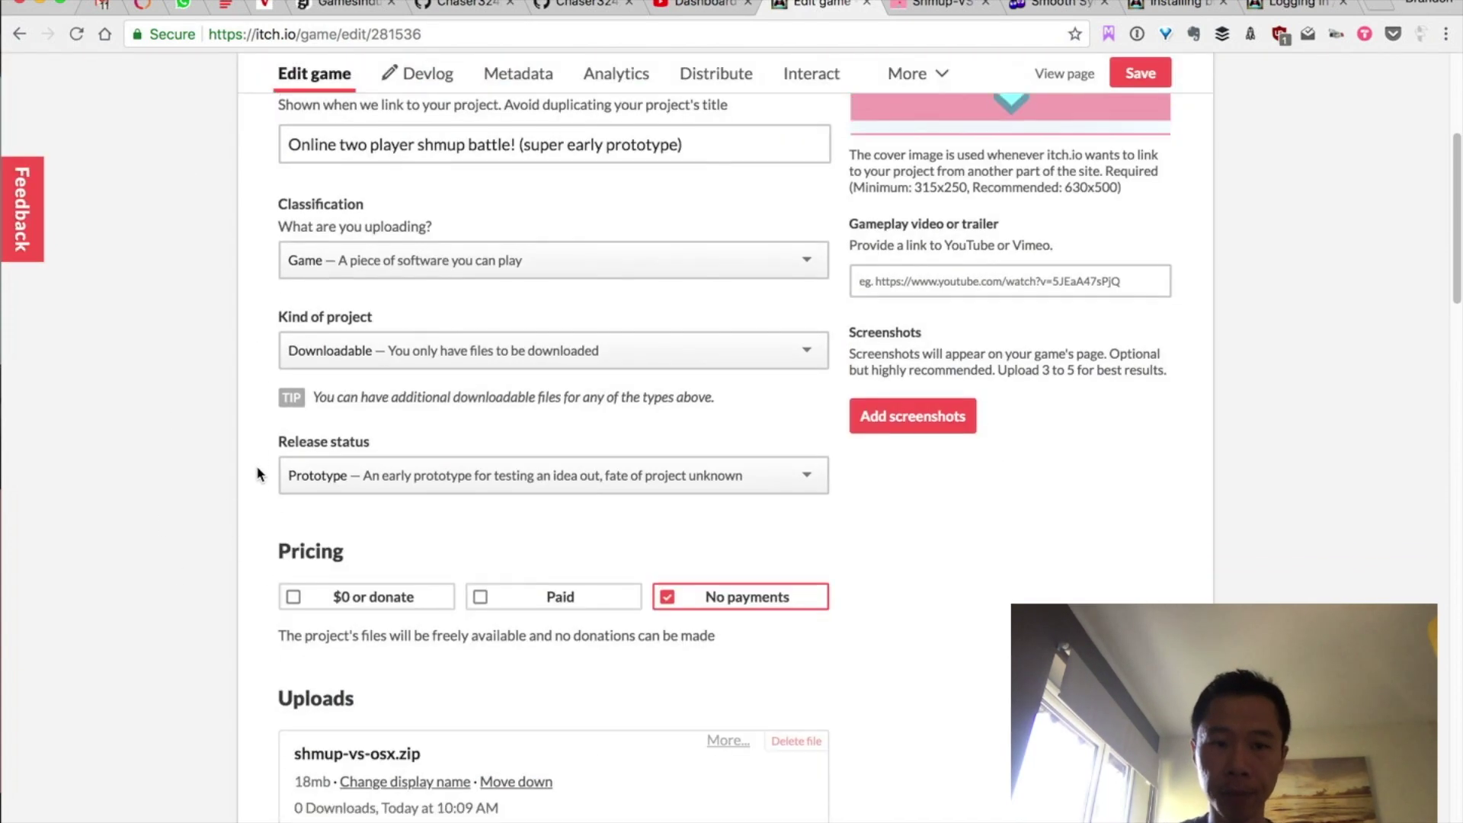
pyautogui.scroll(-2, 261, 471)
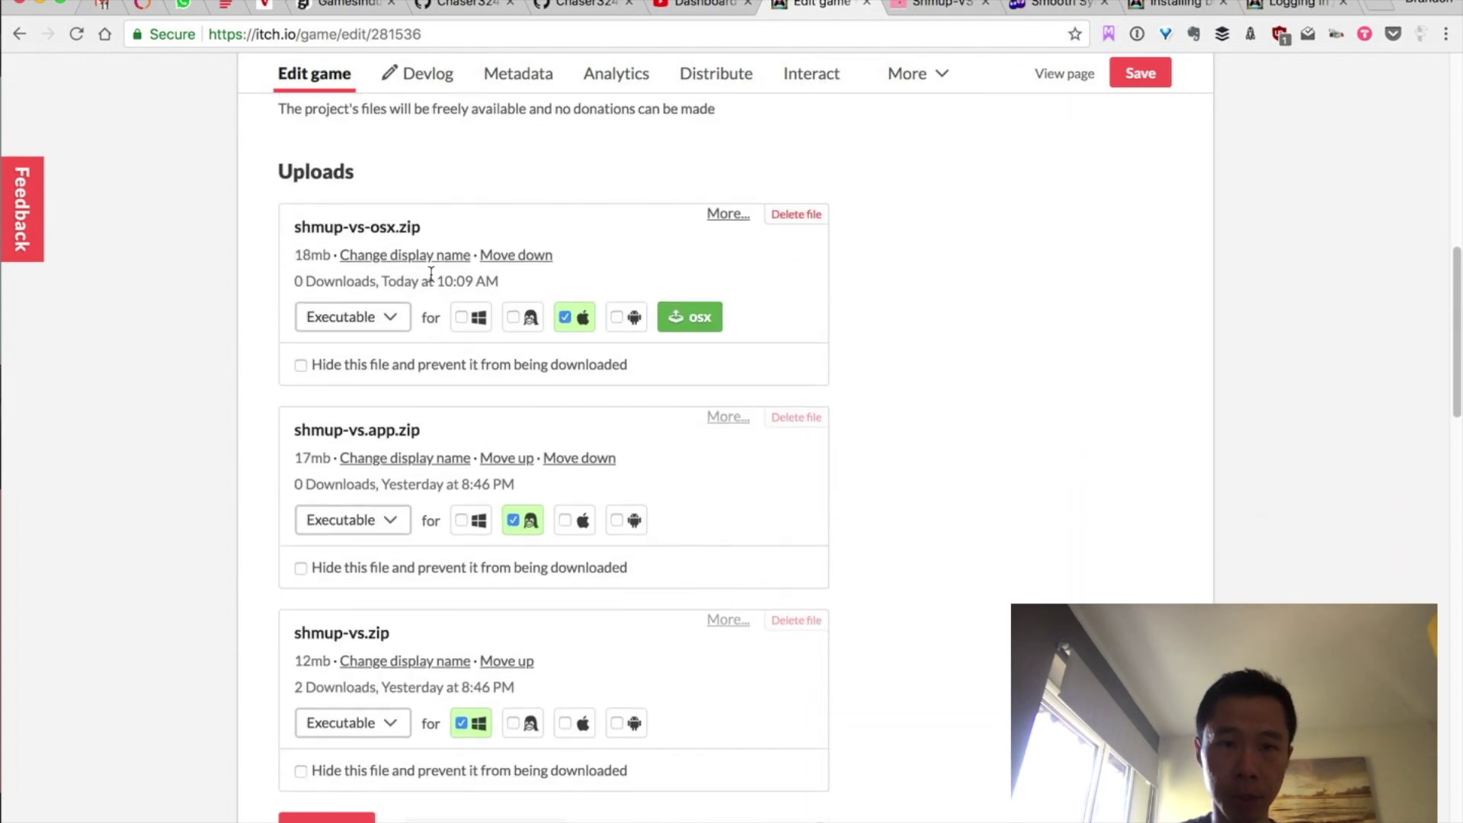
pyautogui.moveTo(382, 282); pyautogui.dragTo(500, 284)
pyautogui.click(963, 272)
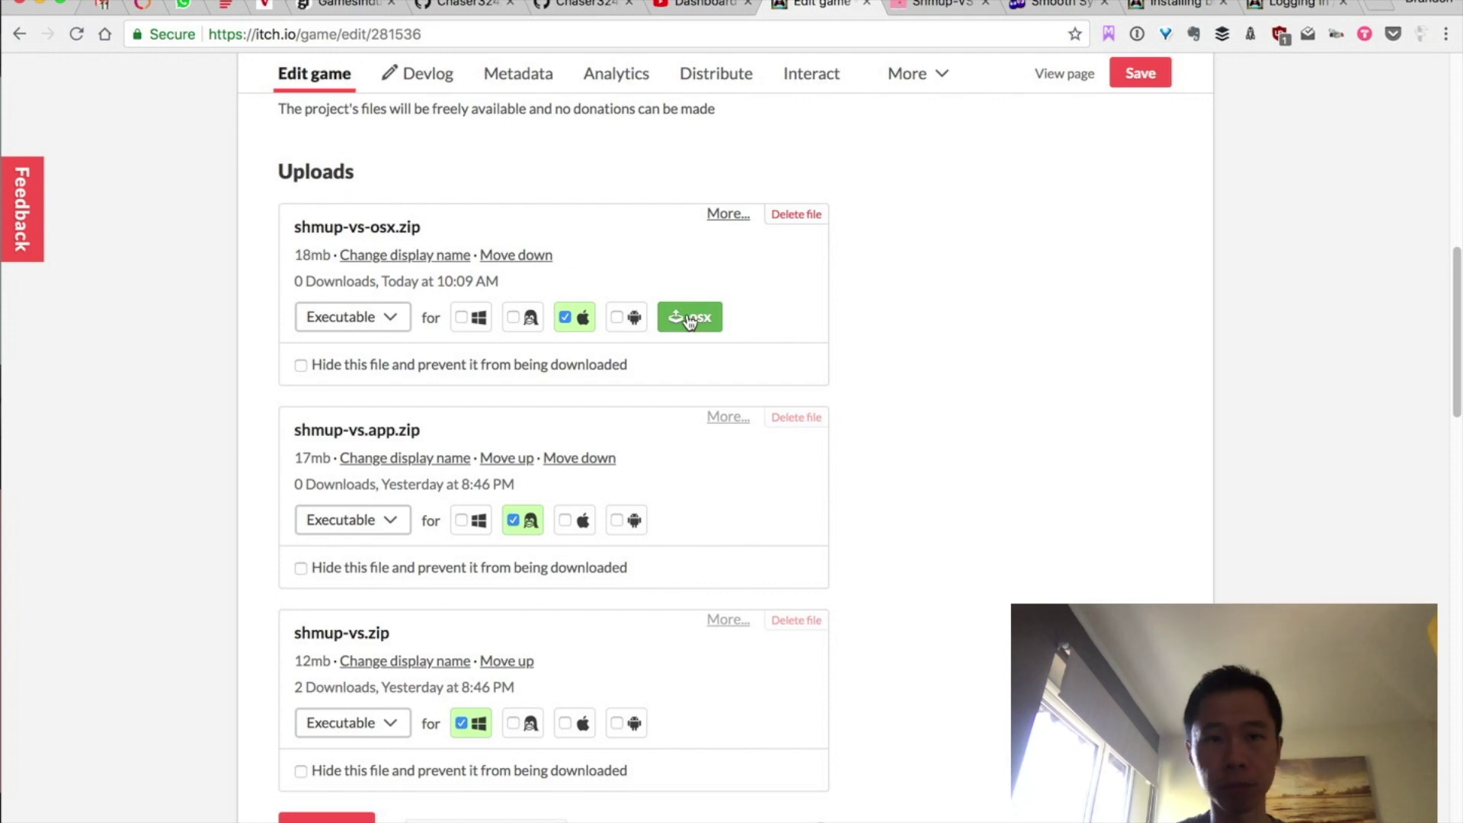
# - Check Unity's finished build, then return to the itch.io uploads list showing shmup-vs-osx.zip
pyautogui.press('super+Tab')
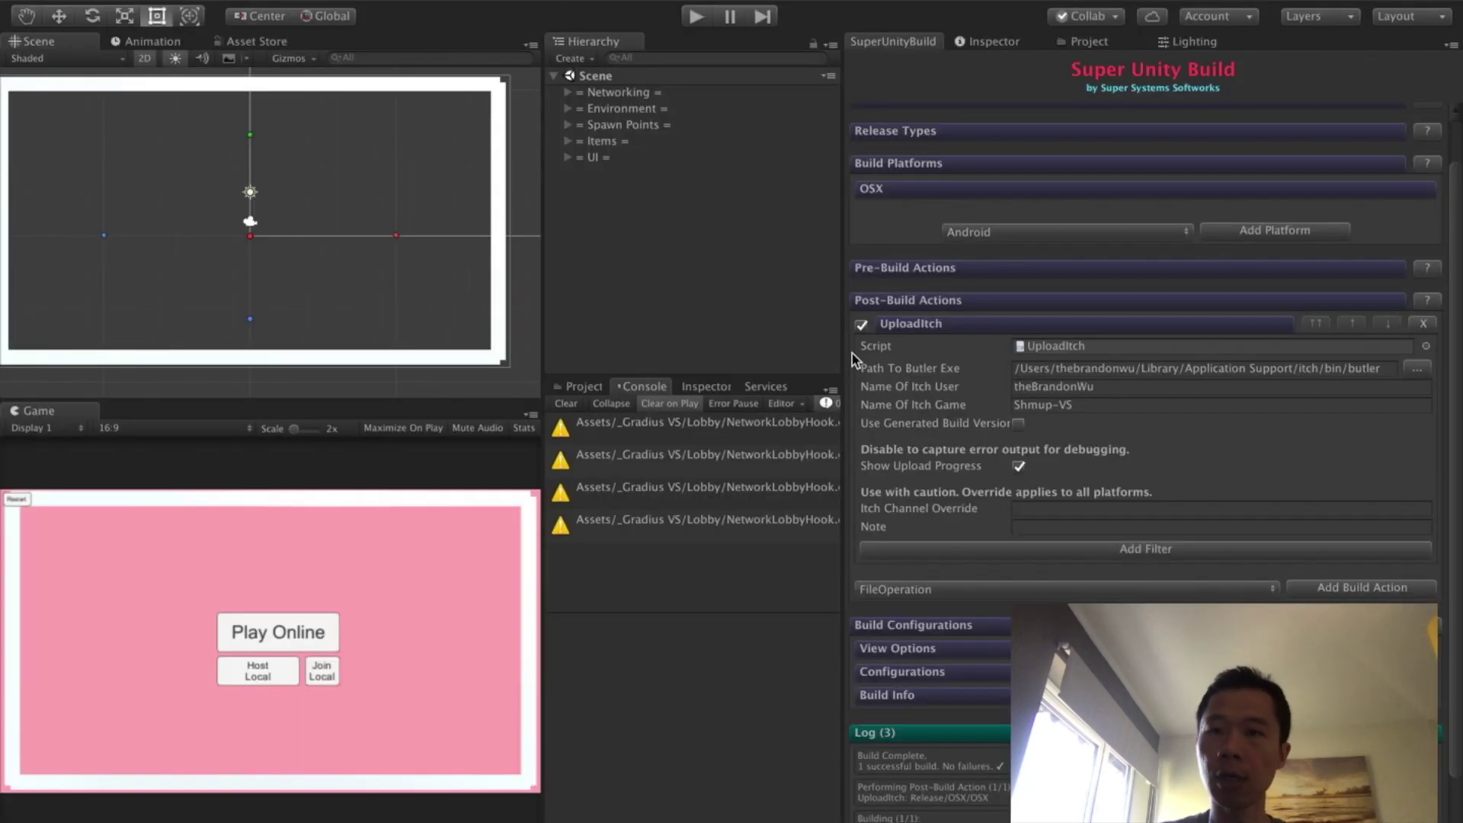
pyautogui.scroll(-2, 995, 496)
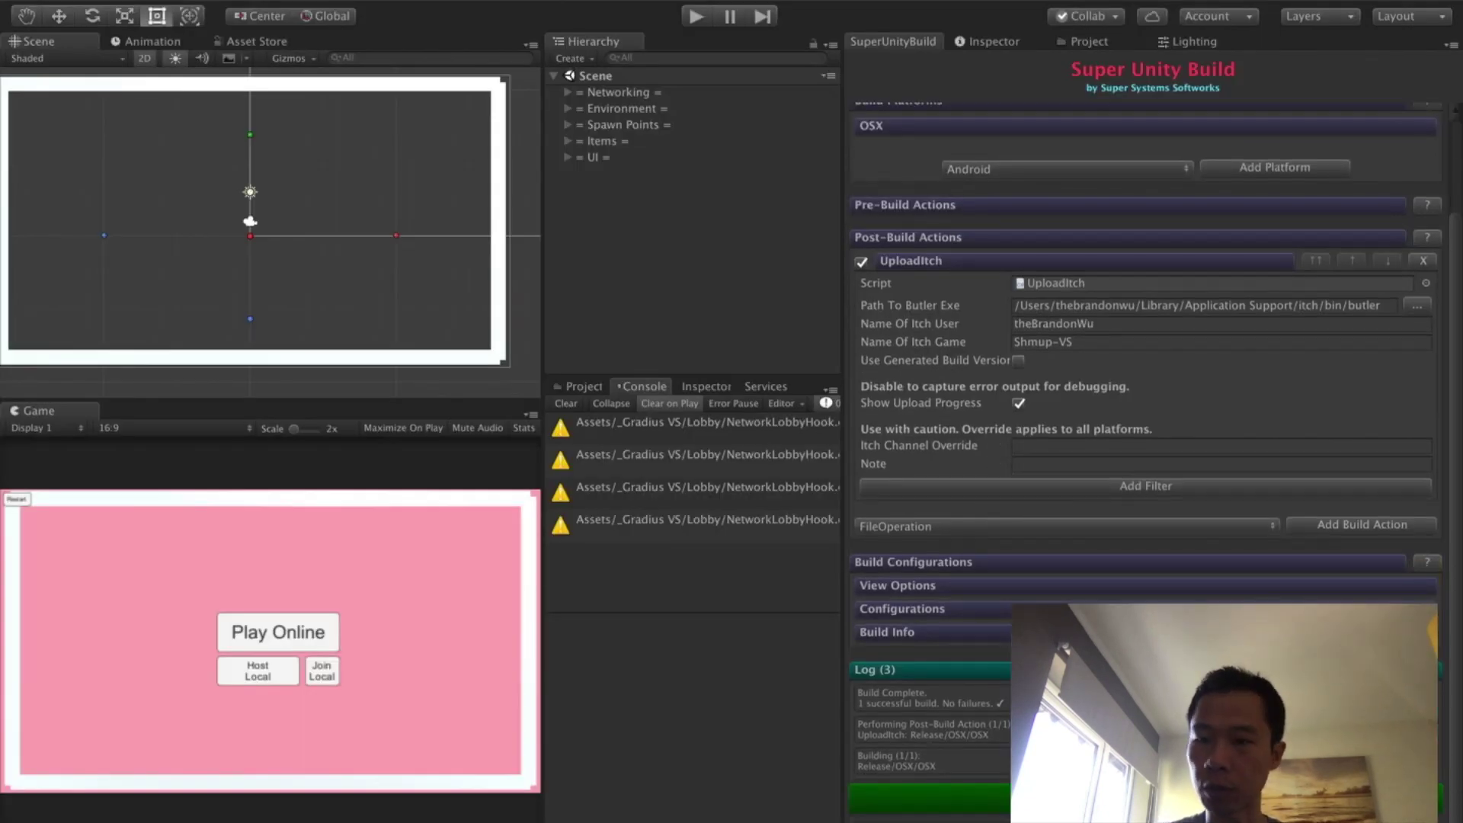
pyautogui.scroll(3, 1049, 510)
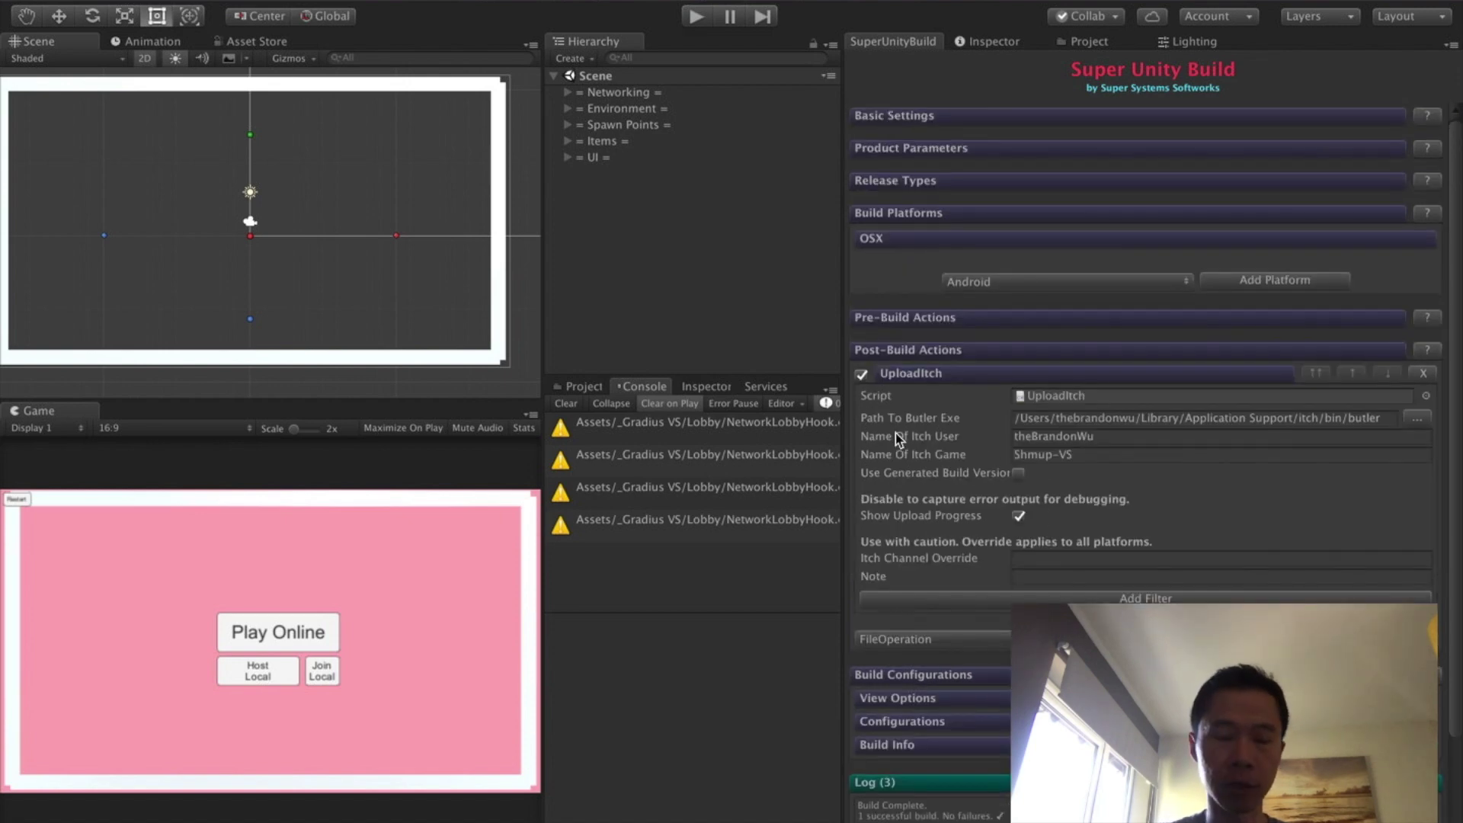
pyautogui.press('super+Tab')
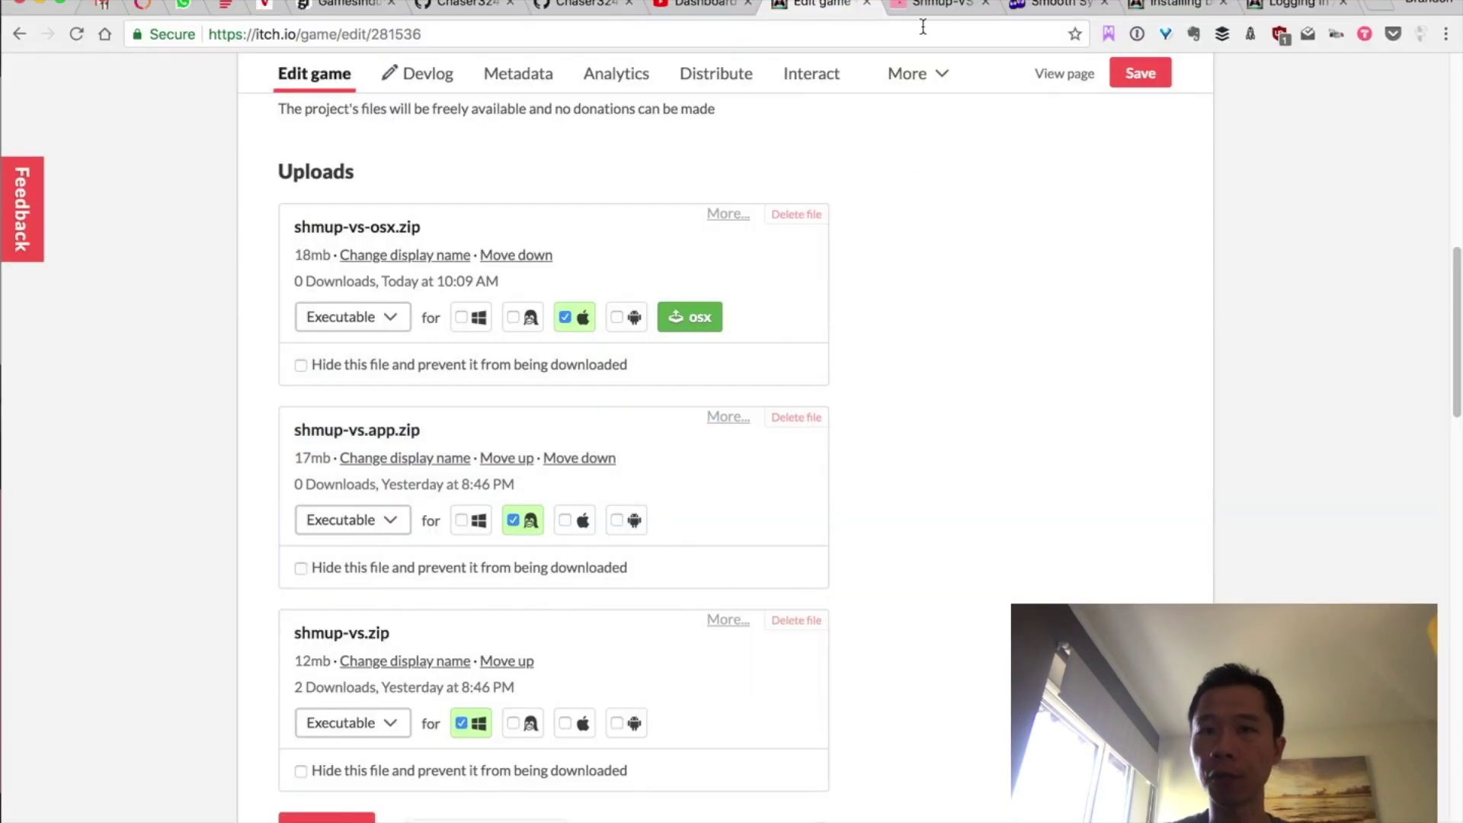
# - Scroll the Installing butler docs down to the 'Adding butler to your path' section
pyautogui.click(1177, 4)
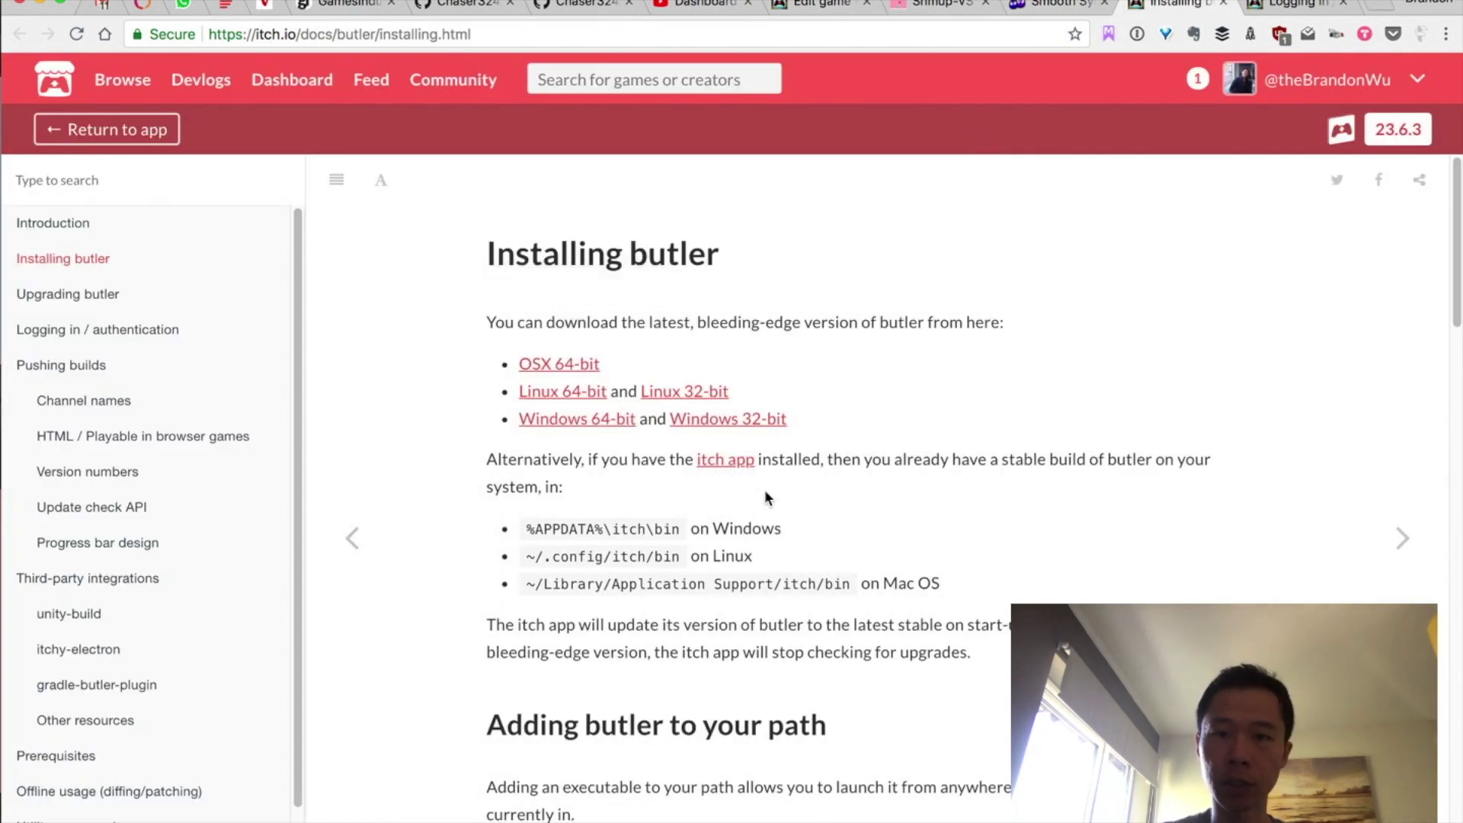
pyautogui.scroll(-5, 762, 482)
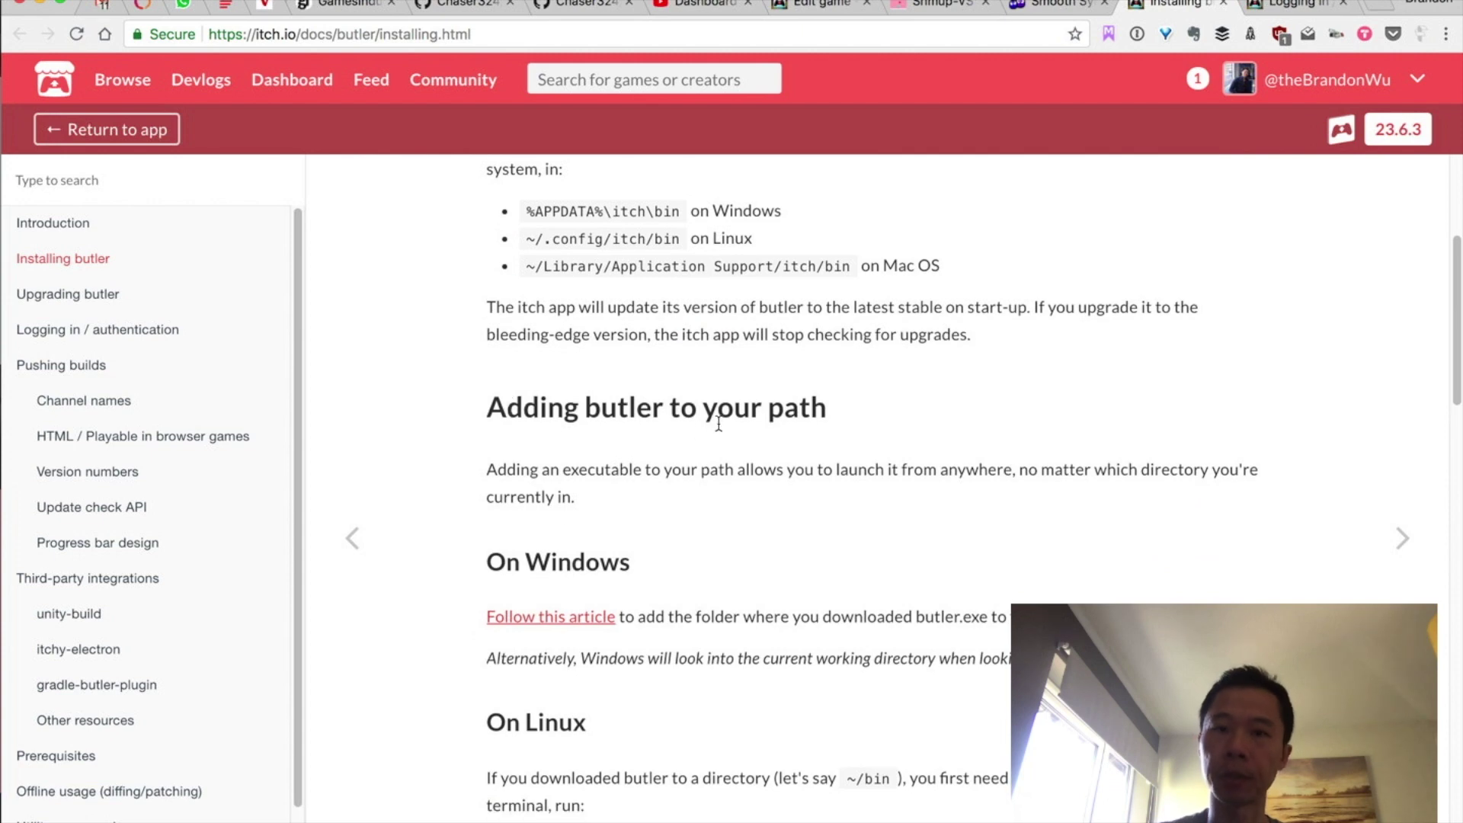
pyautogui.scroll(-3, 728, 448)
pyautogui.scroll(1, 730, 448)
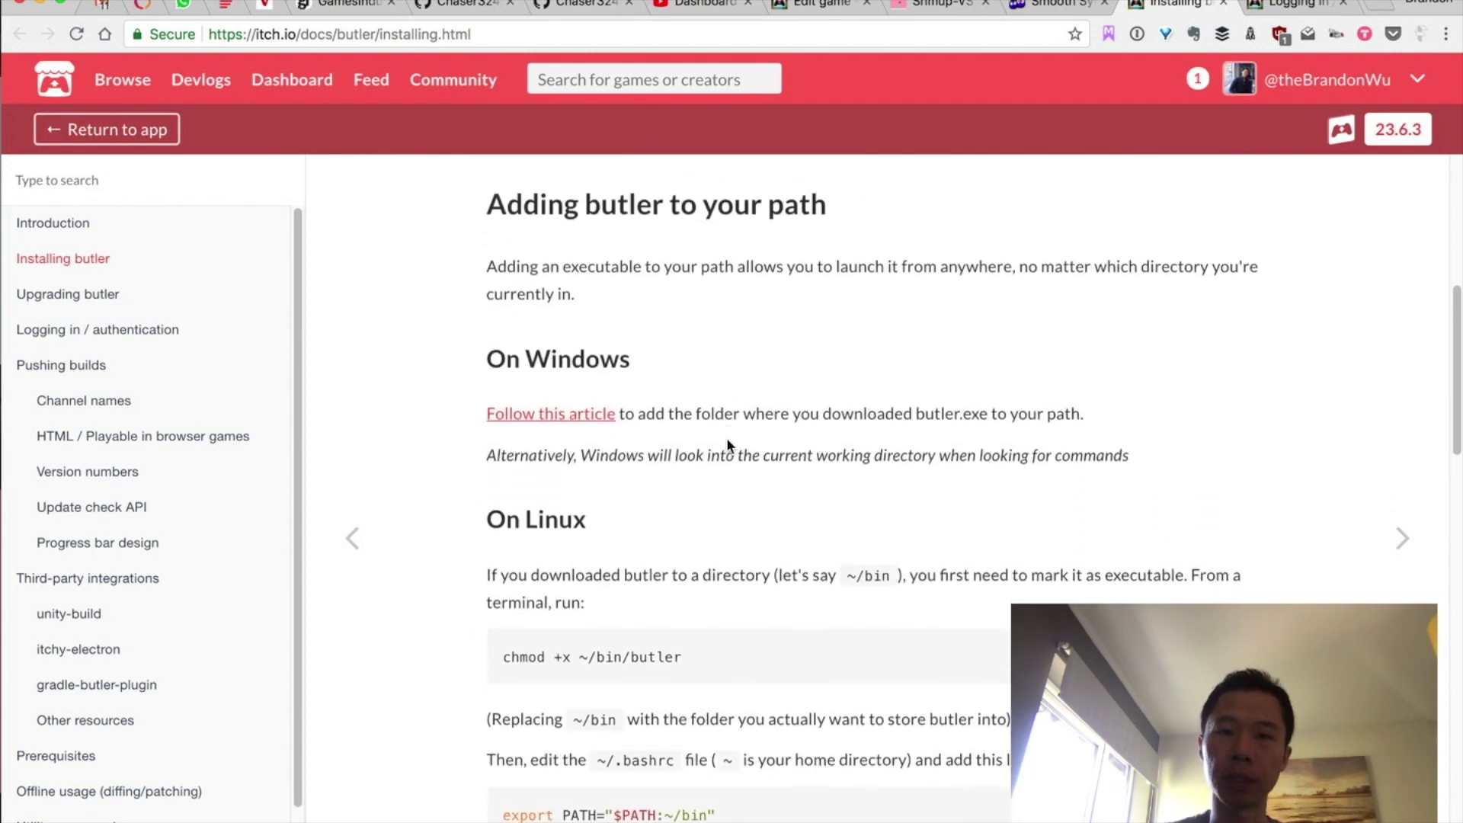
# - Check the butler version (v13.1.0) in Terminal and highlight the butler_creds save path
pyautogui.press('super+Tab')
pyautogui.press('Tab')
pyautogui.press('Tab')
pyautogui.press('Tab')
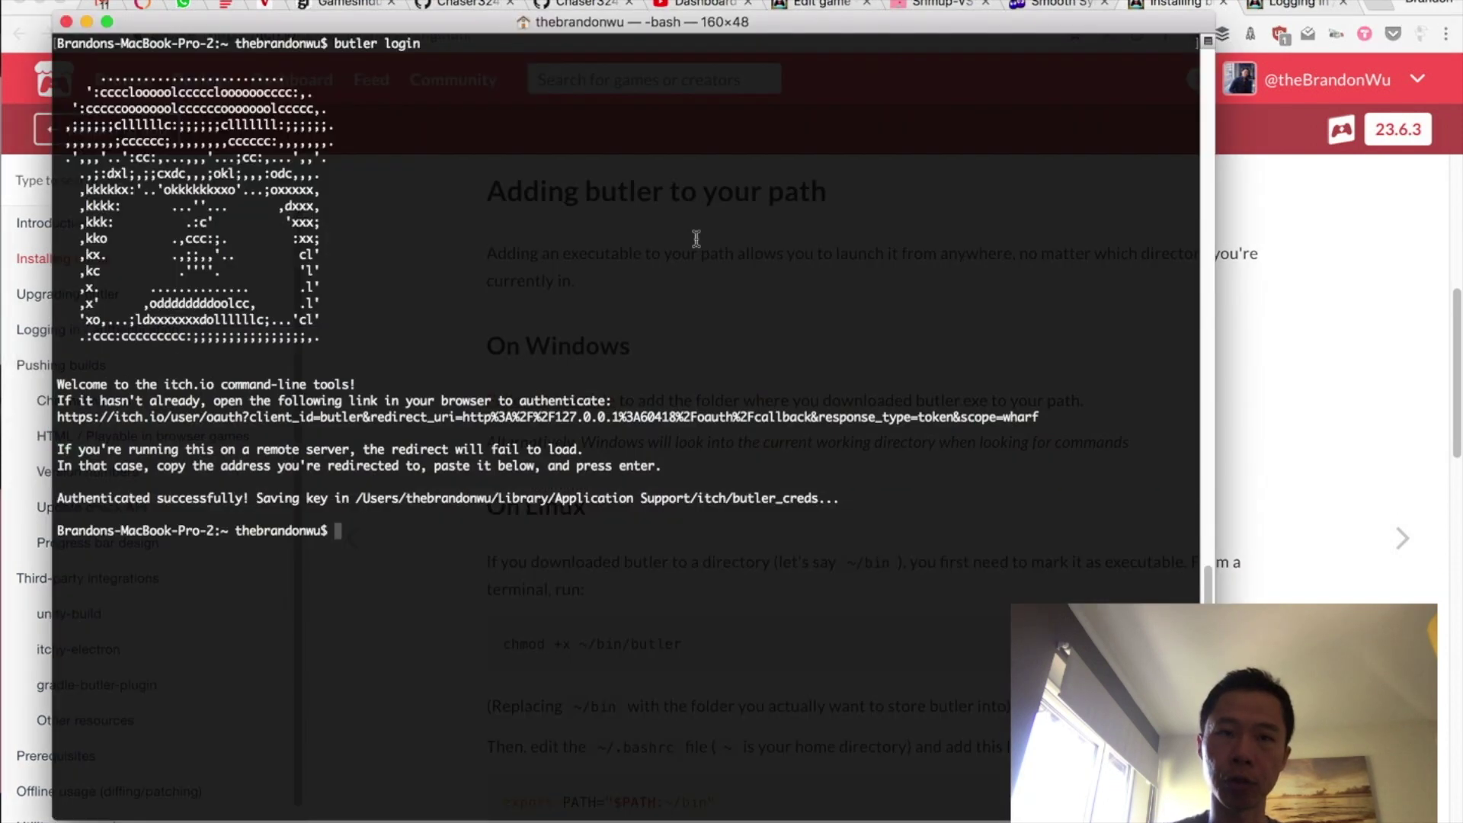
pyautogui.write('bul')
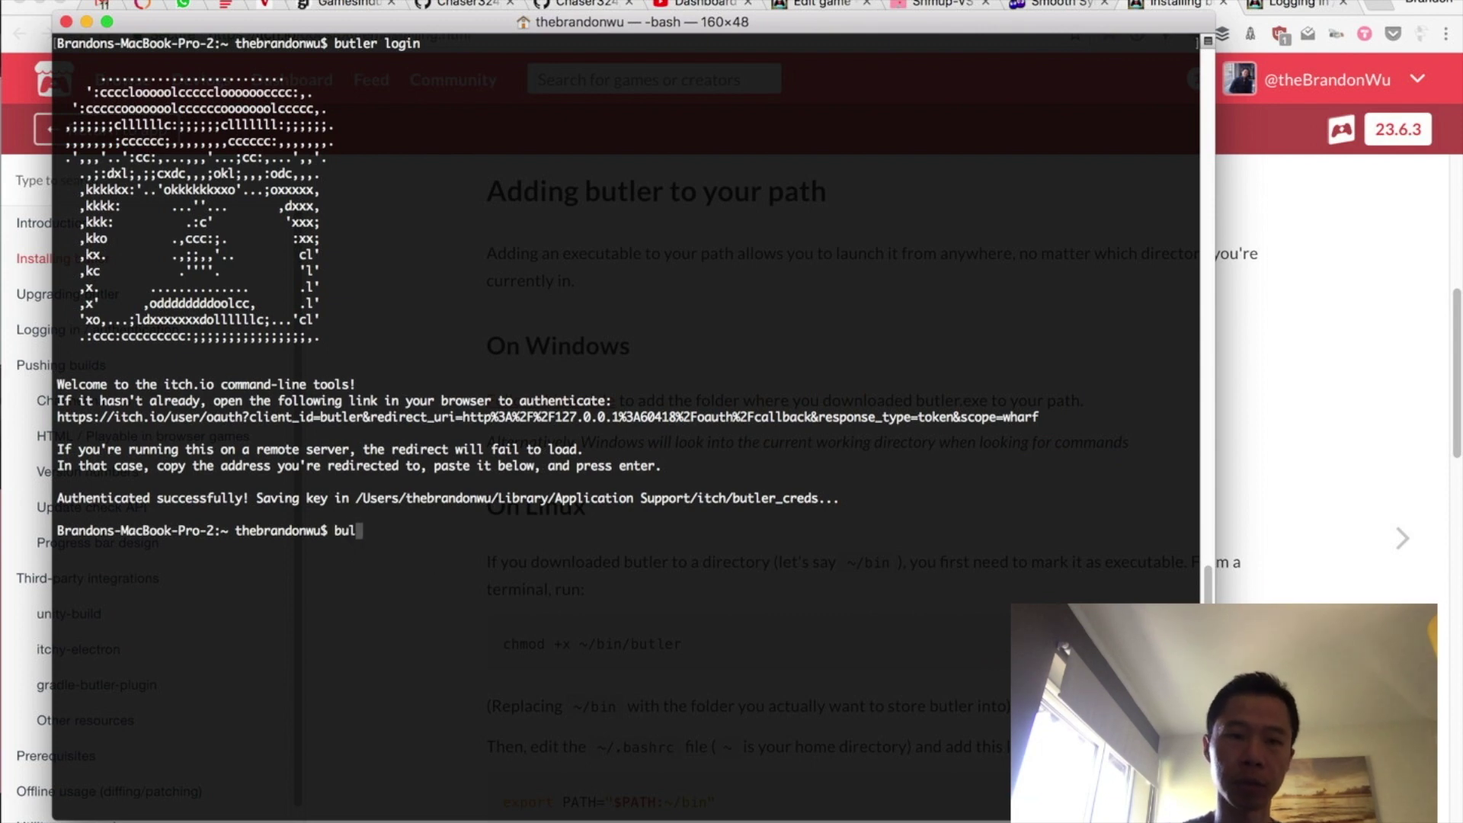
pyautogui.write('ter ')
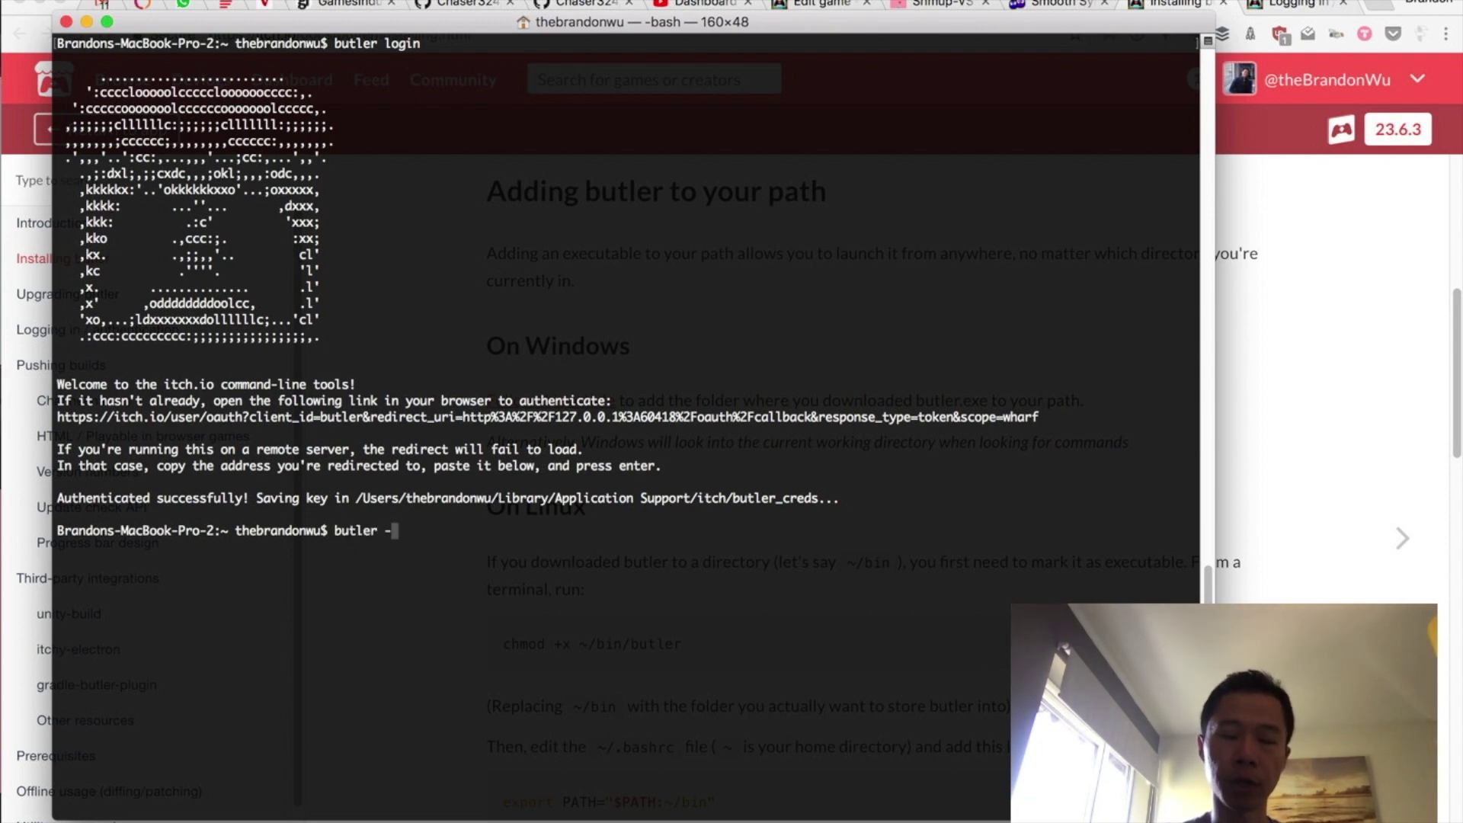
pyautogui.write('-V')
pyautogui.press('Return')
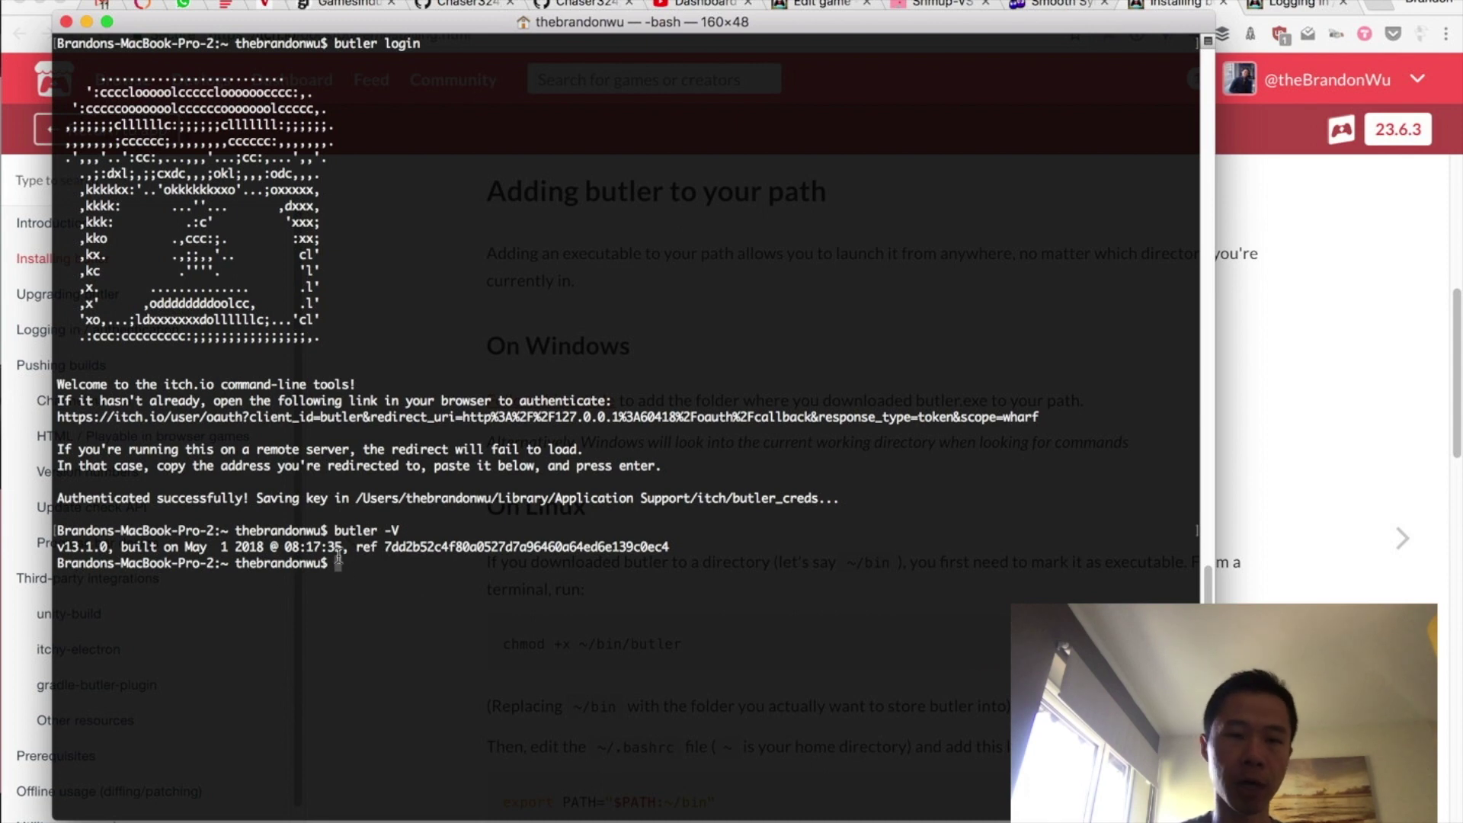
pyautogui.moveTo(356, 499); pyautogui.dragTo(739, 498)
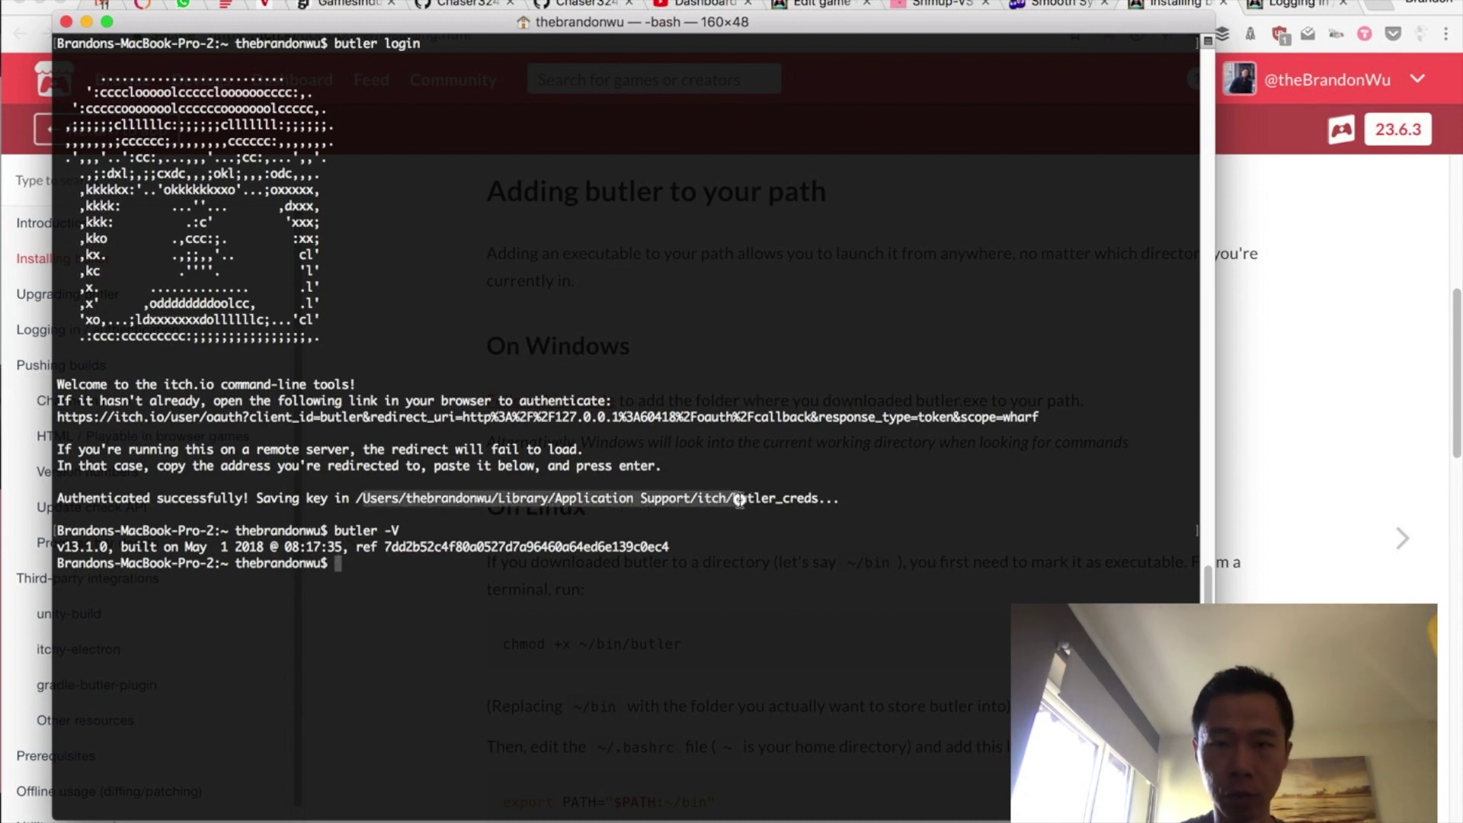
pyautogui.click(735, 498)
pyautogui.press('super+Tab')
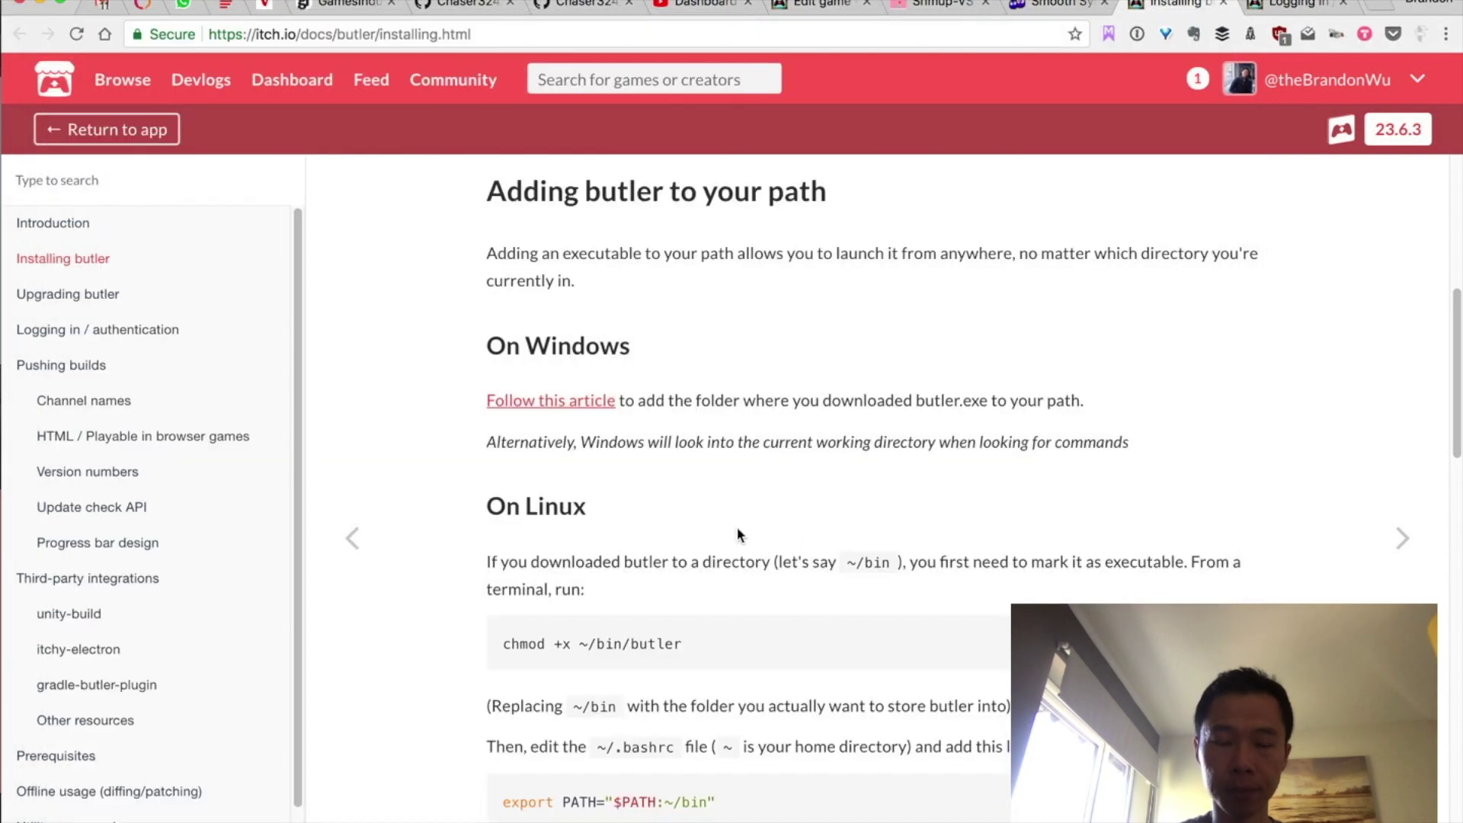
pyautogui.scroll(-8, 662, 567)
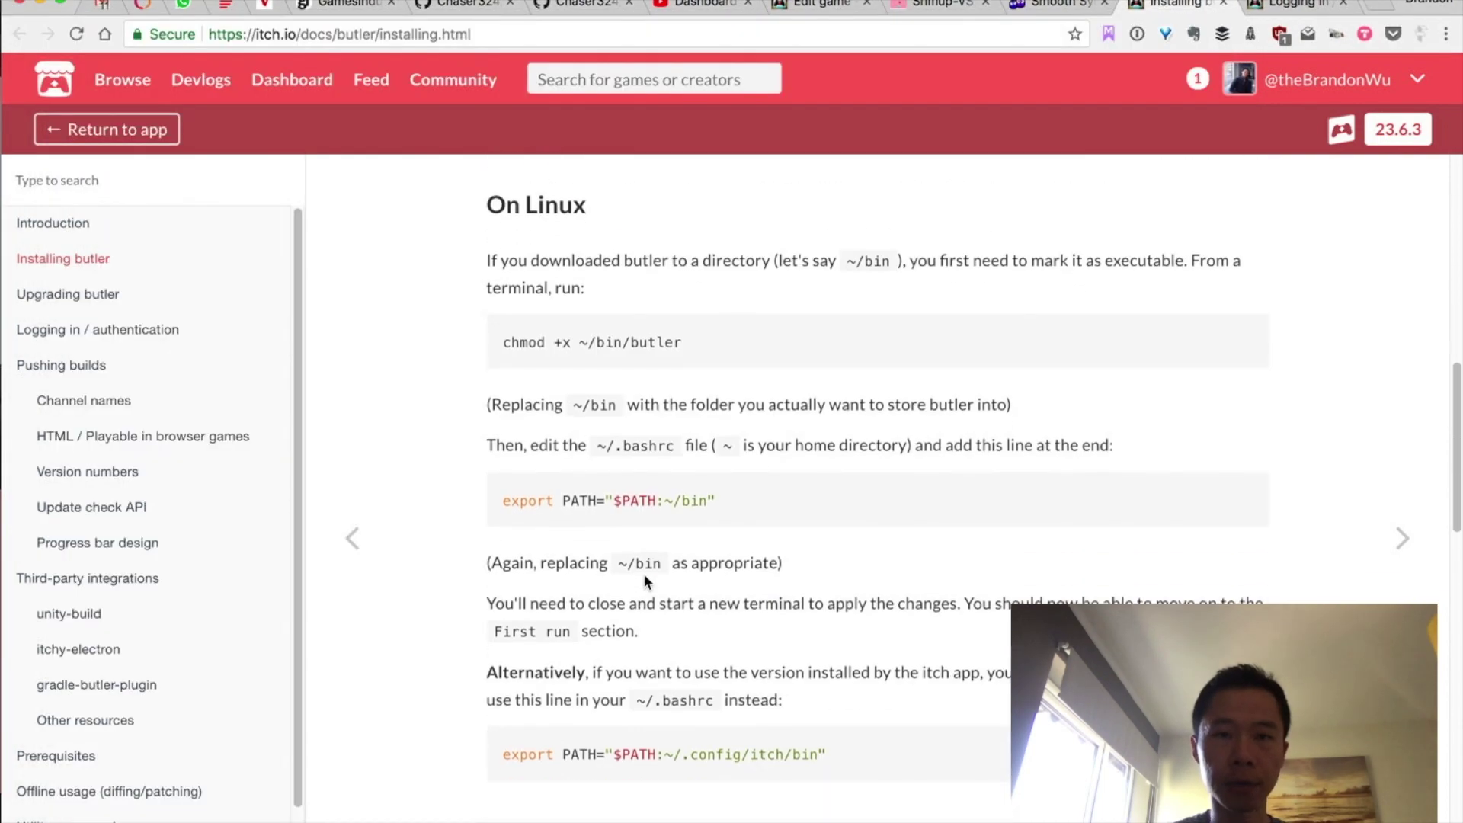
pyautogui.scroll(-3, 644, 582)
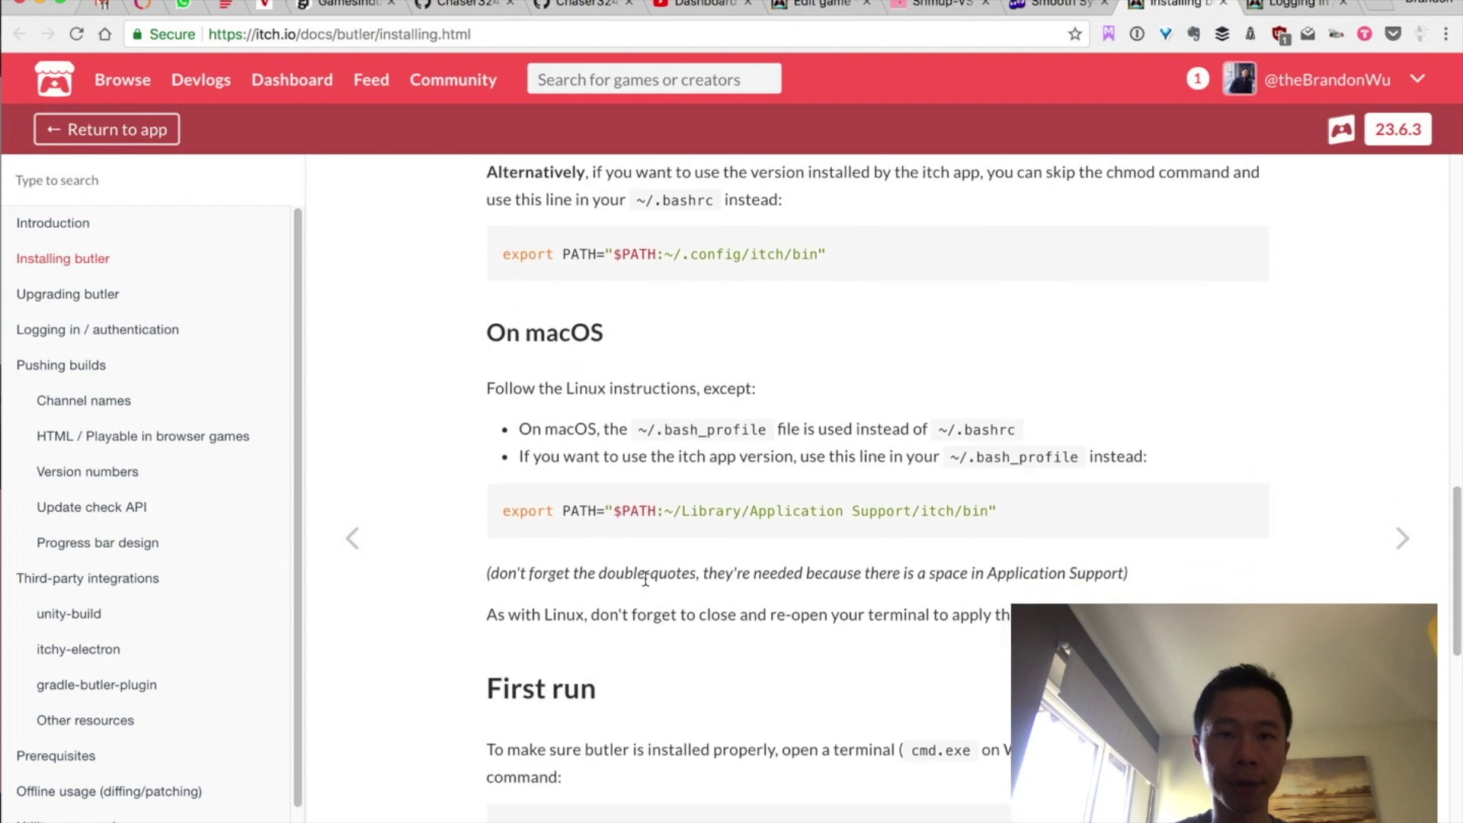
pyautogui.scroll(-1, 645, 580)
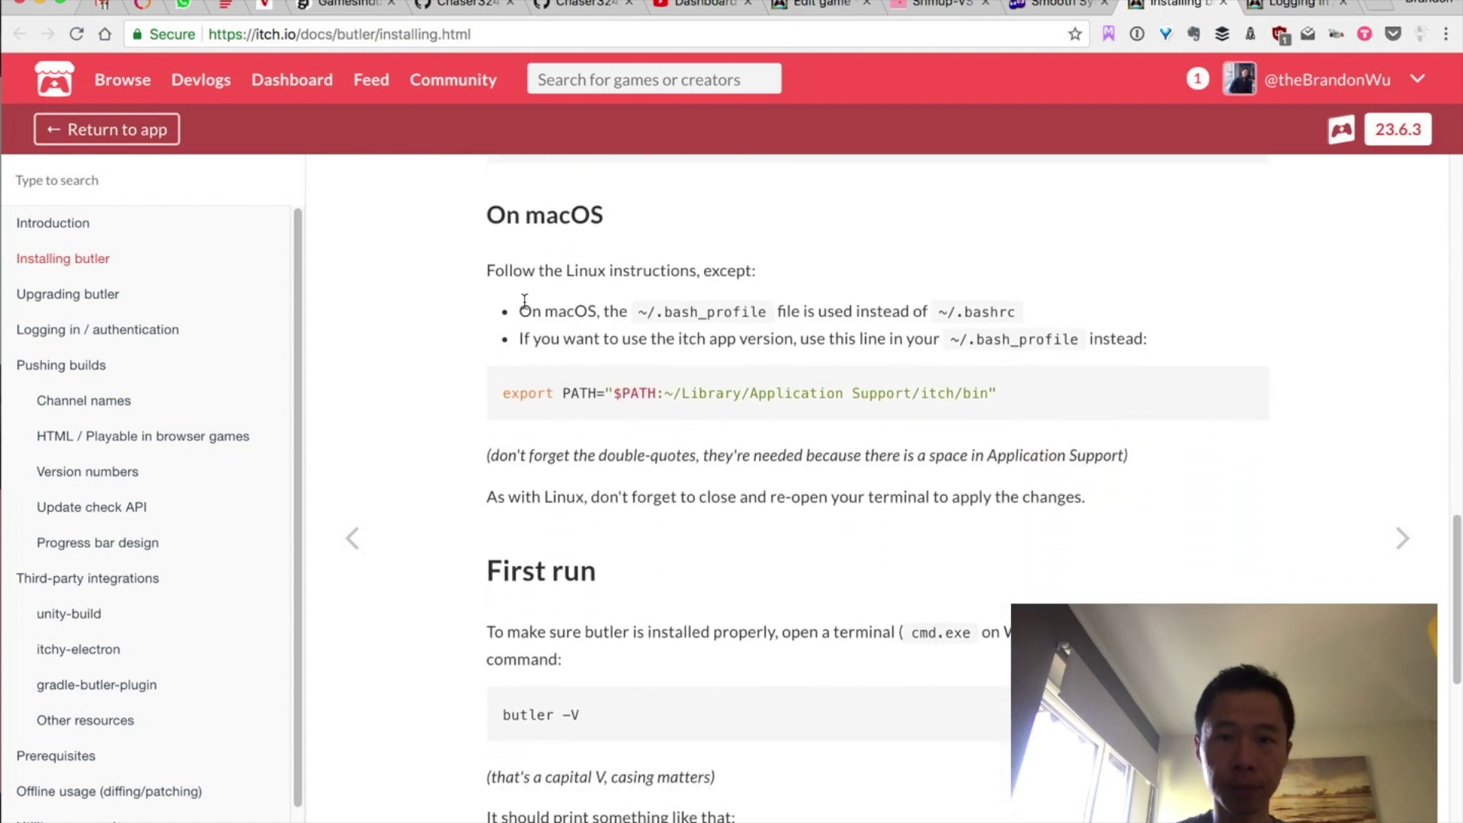
pyautogui.click(493, 242)
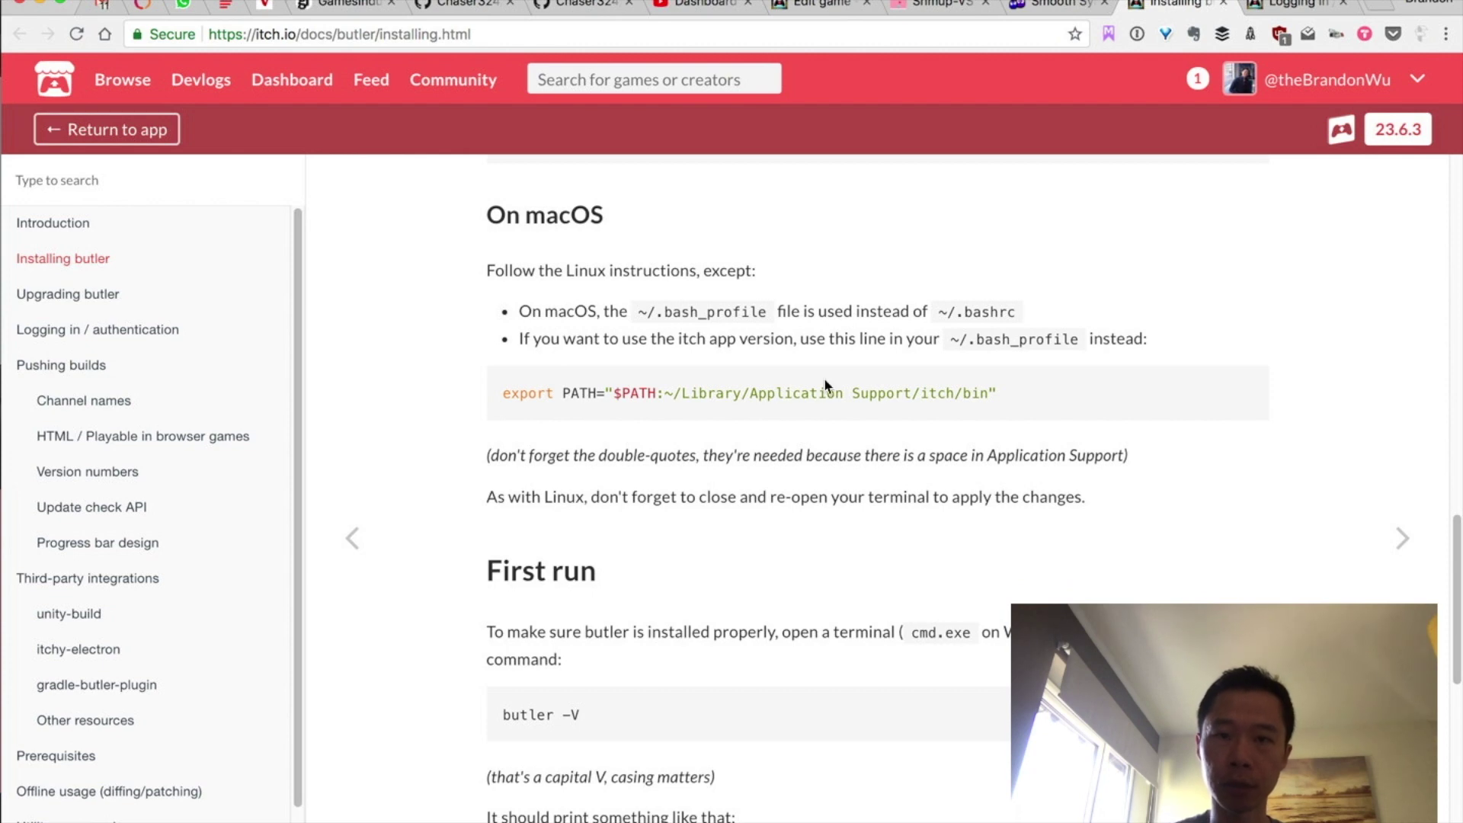
pyautogui.scroll(1, 662, 446)
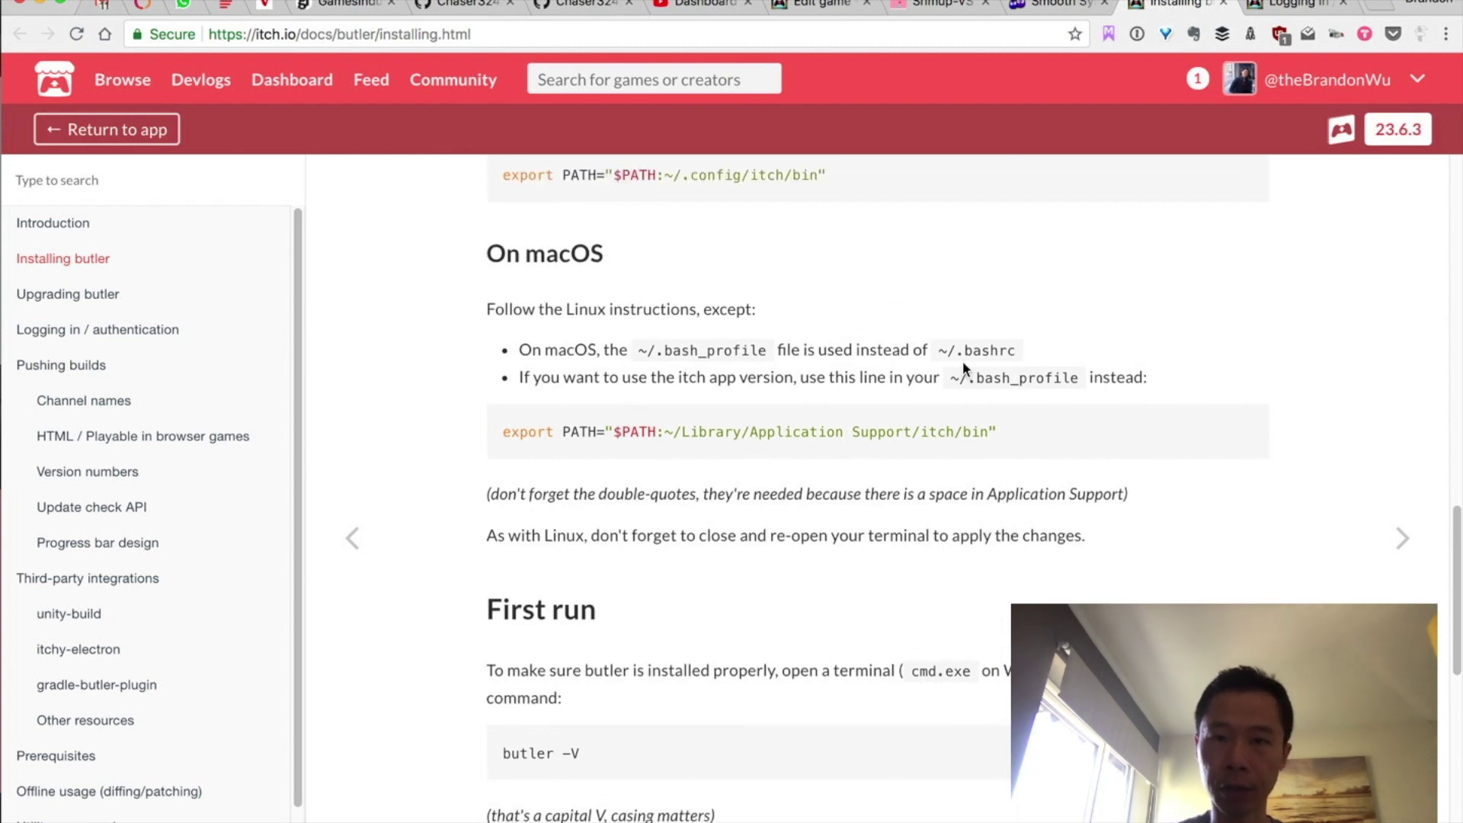
pyautogui.scroll(7, 962, 359)
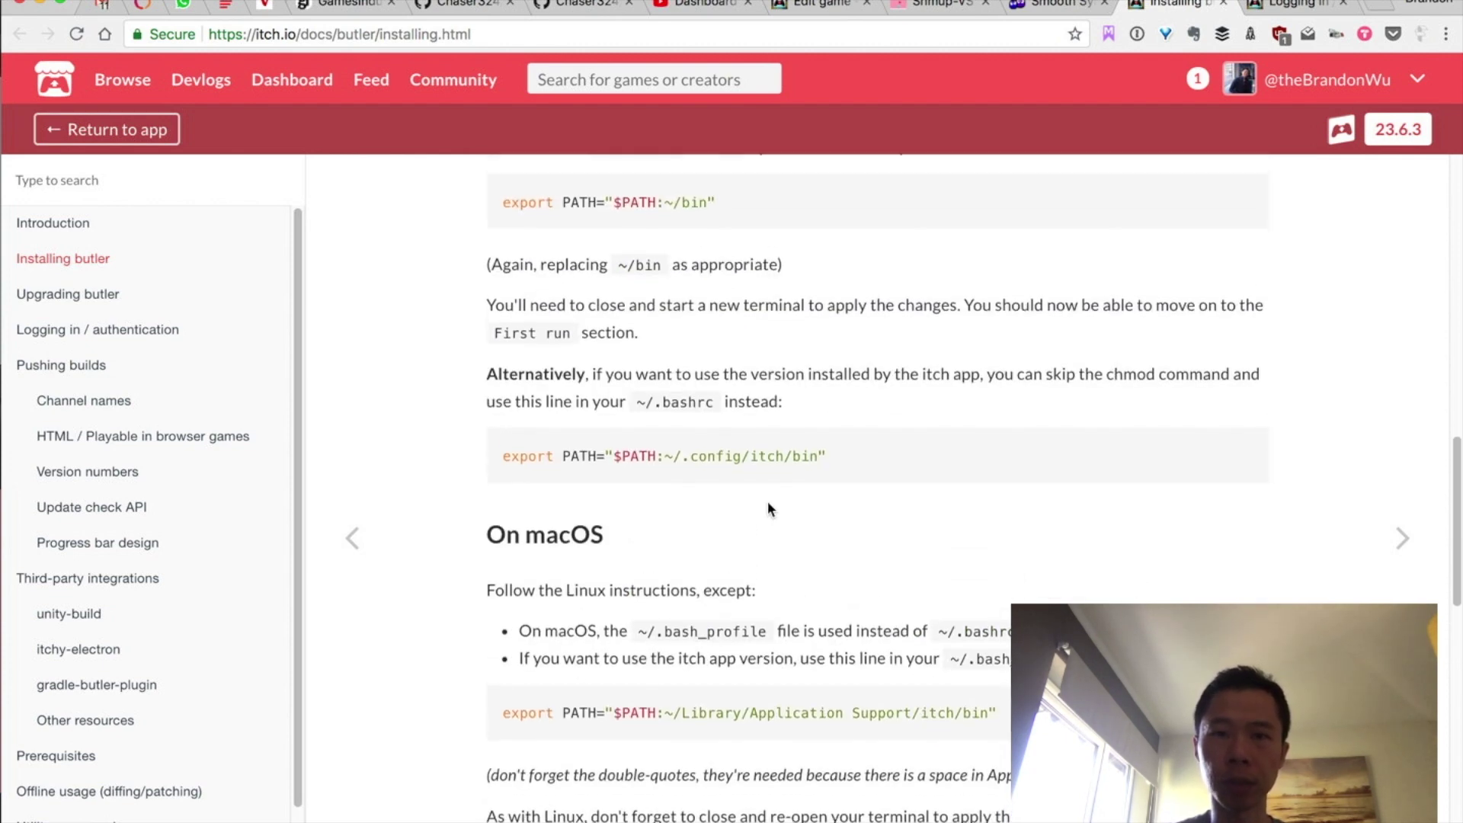
pyautogui.scroll(12, 768, 504)
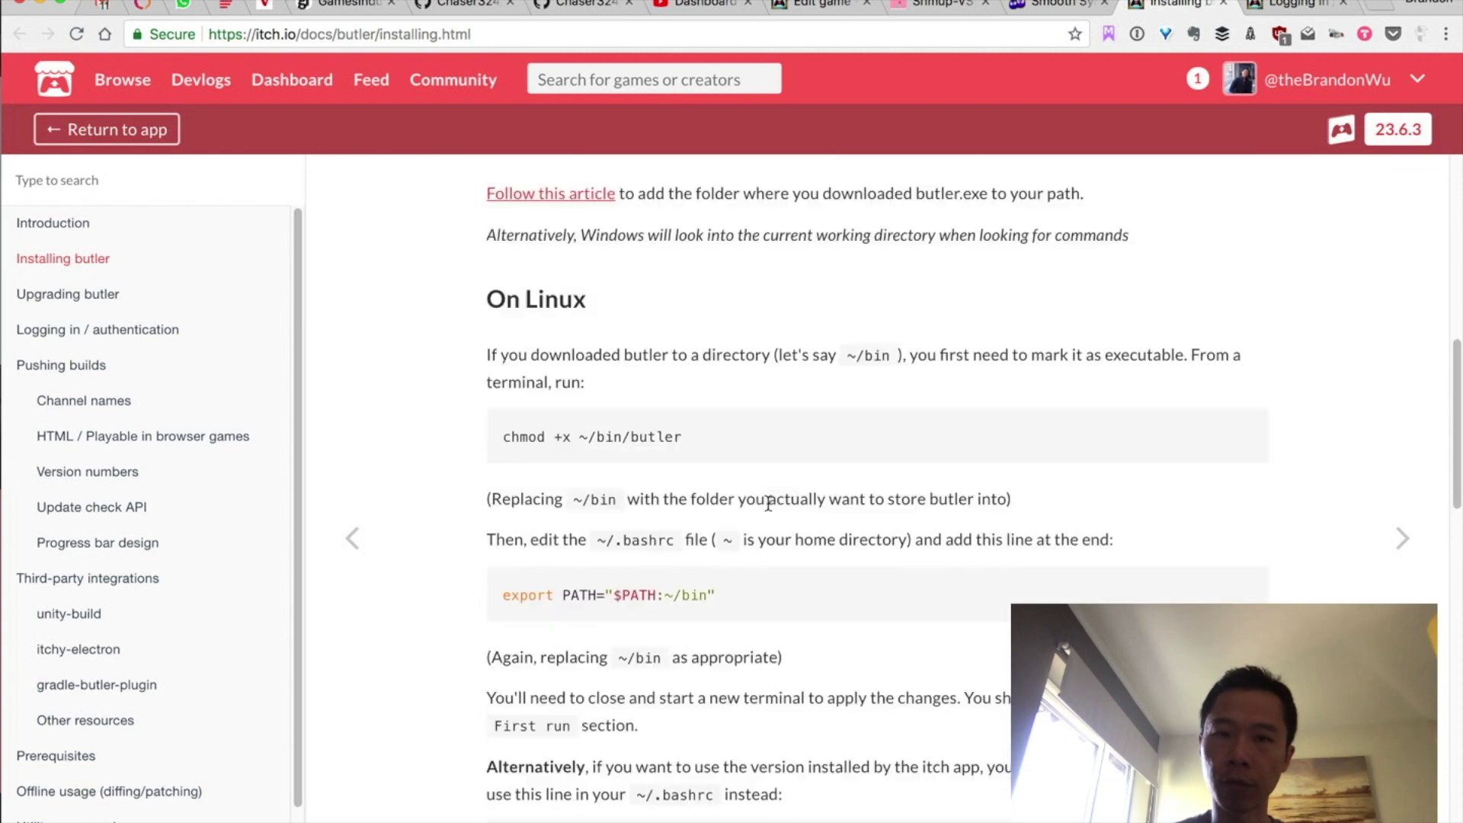
pyautogui.scroll(-2, 768, 509)
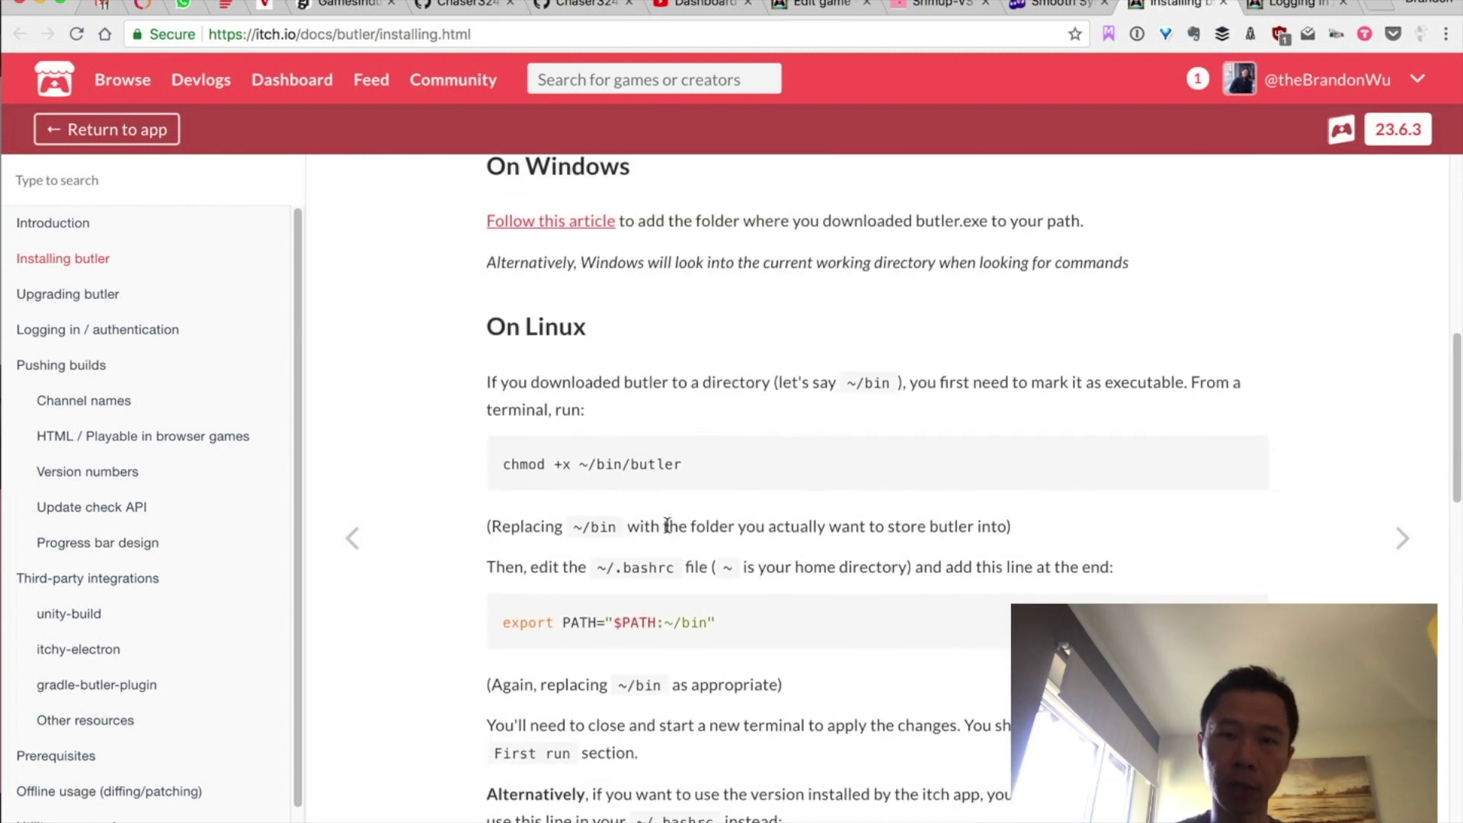
pyautogui.scroll(15, 629, 391)
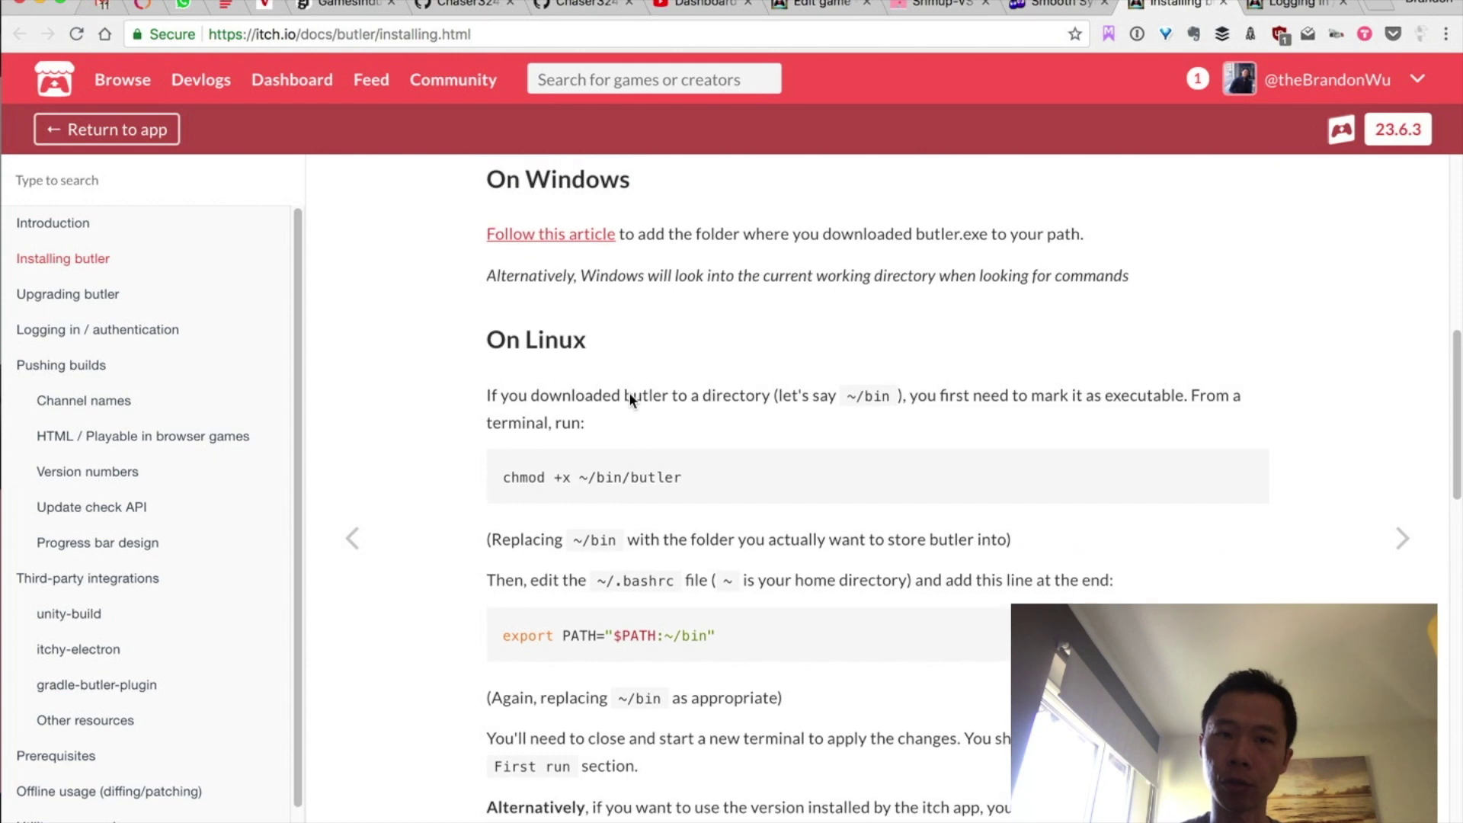
pyautogui.press('super+Tab')
pyautogui.press('super+Tab')
pyautogui.press('super+Tab')
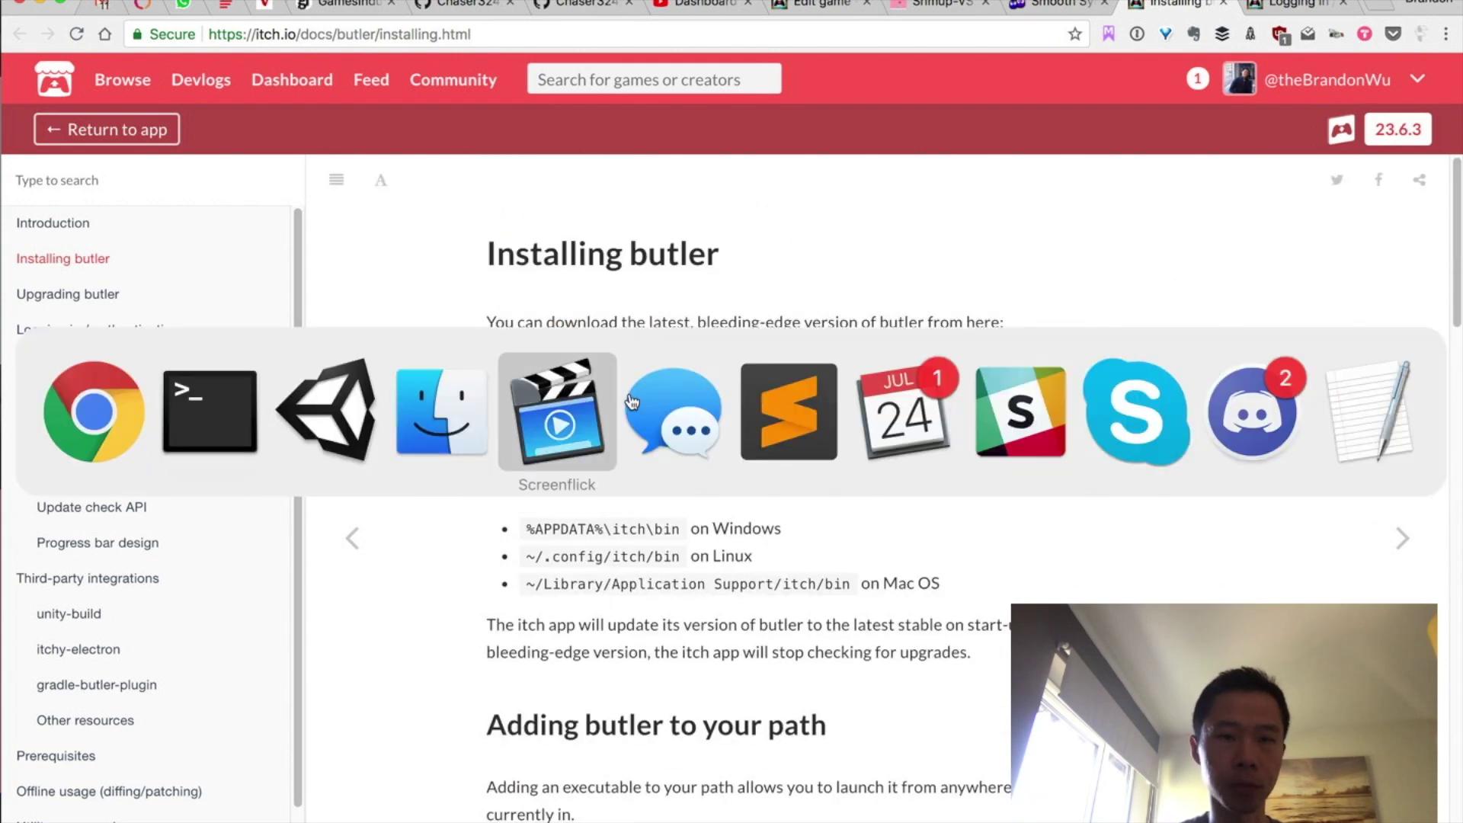
pyautogui.click(587, 389)
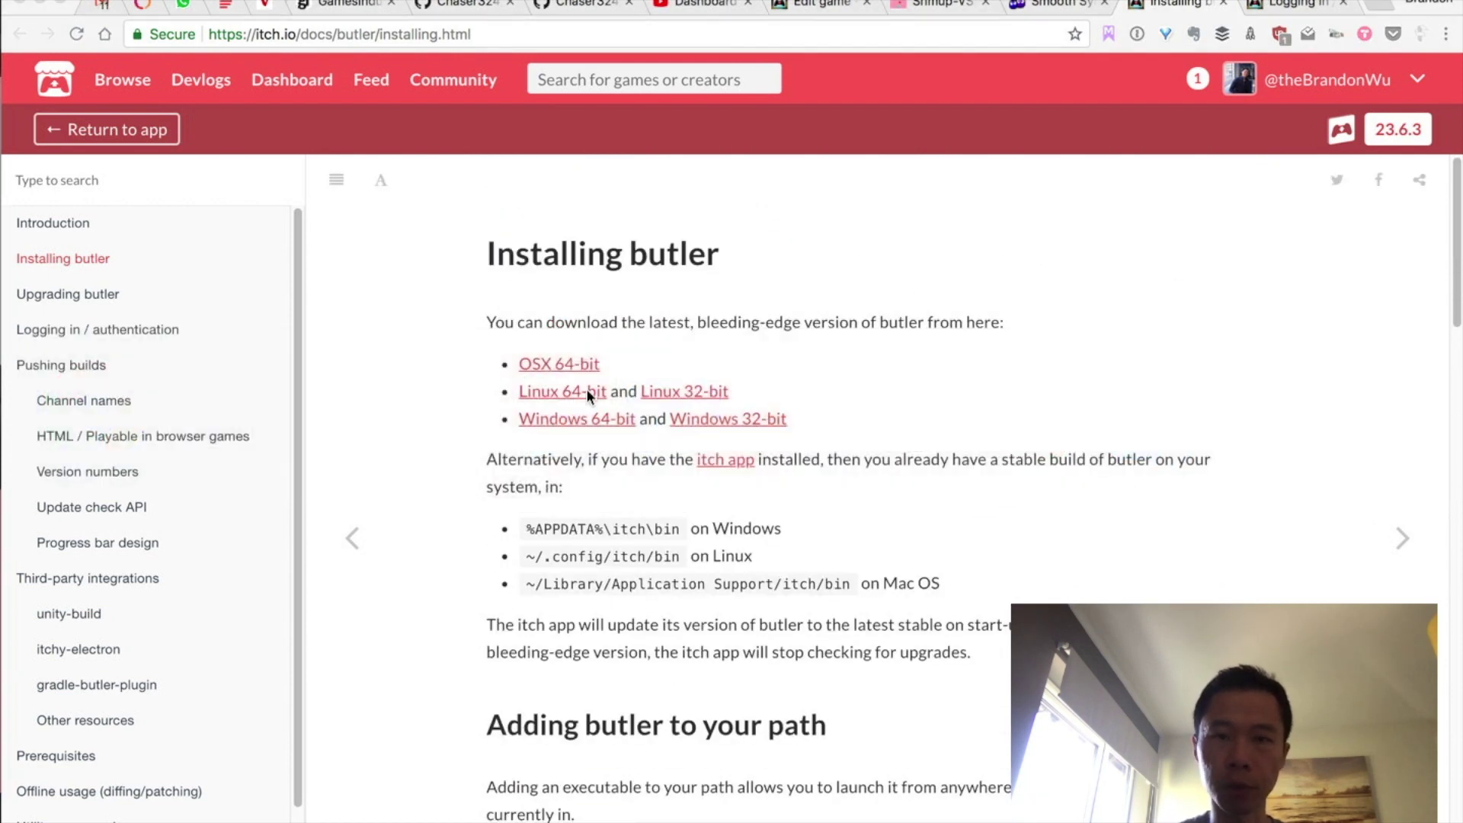